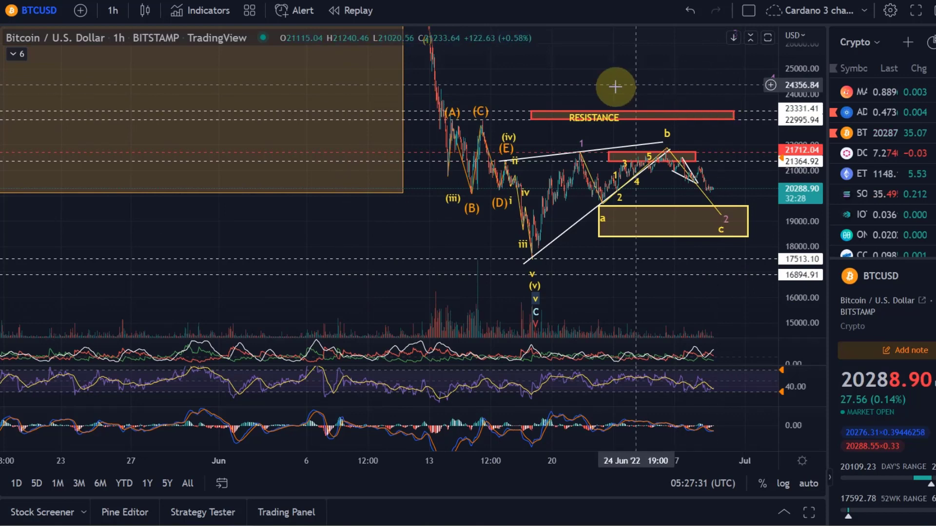
Examine the 1-hour Bitcoin chart around the wave b high, the pullback from it and the yellow wave c target box
drag(700, 326, 605, 336)
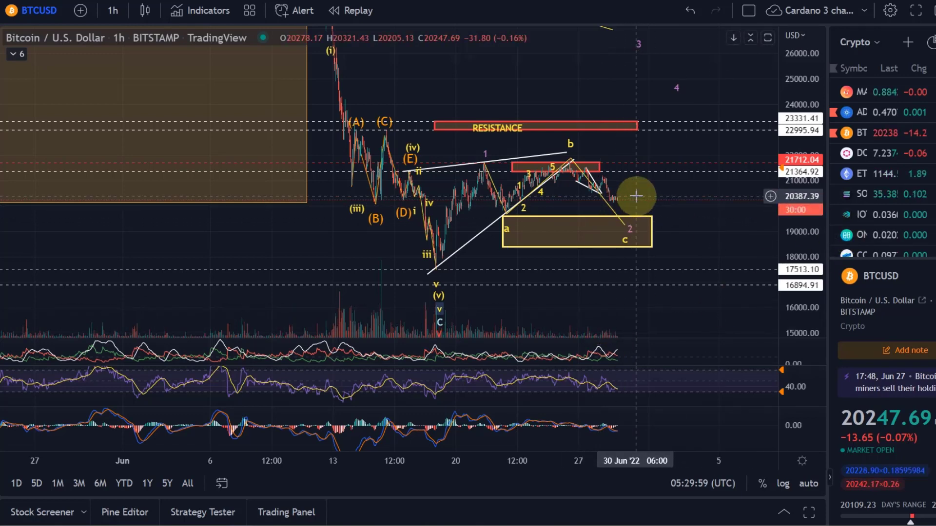
scroll(595, 210, up, 3)
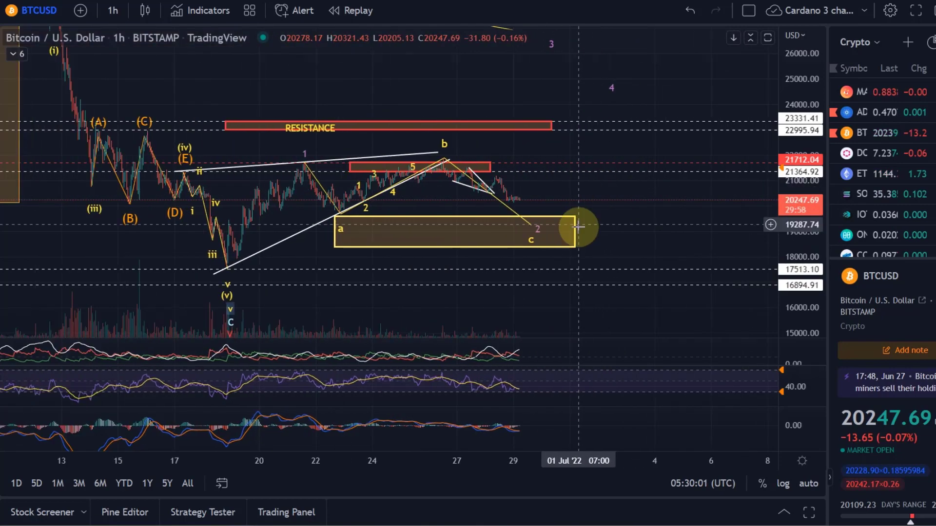
drag(621, 219, 819, 220)
drag(802, 263, 769, 194)
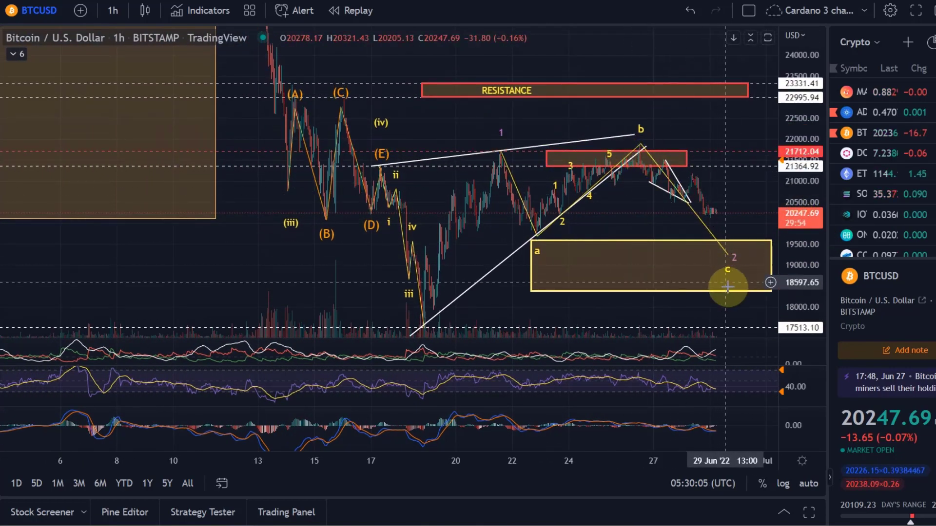
drag(693, 264, 642, 250)
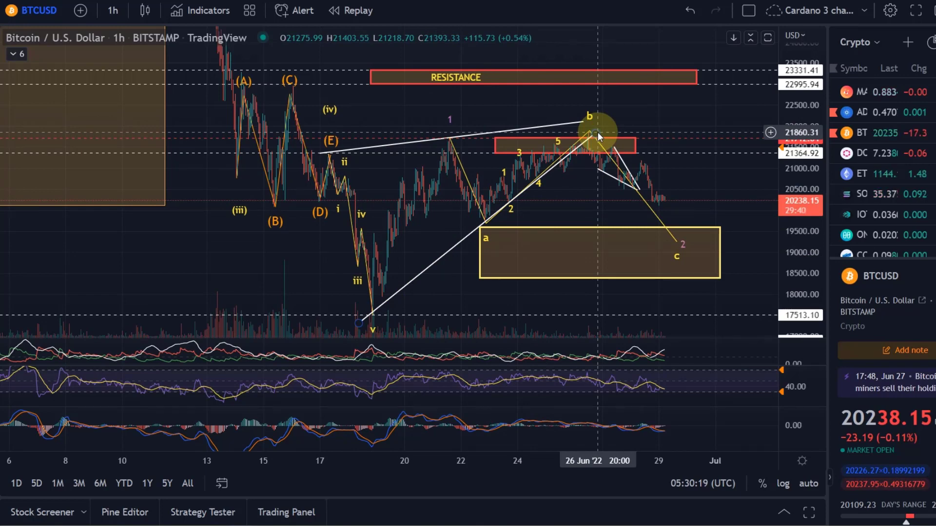
click(556, 156)
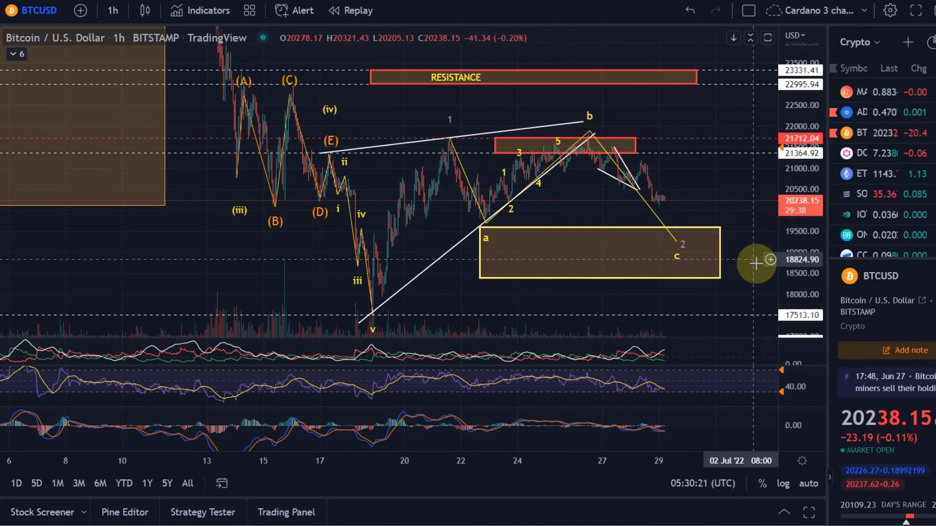
click(725, 254)
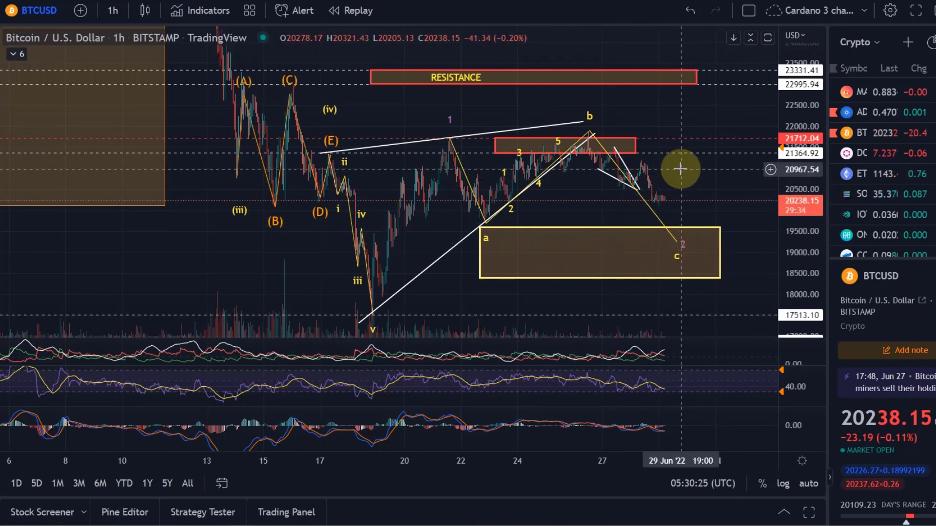
click(446, 215)
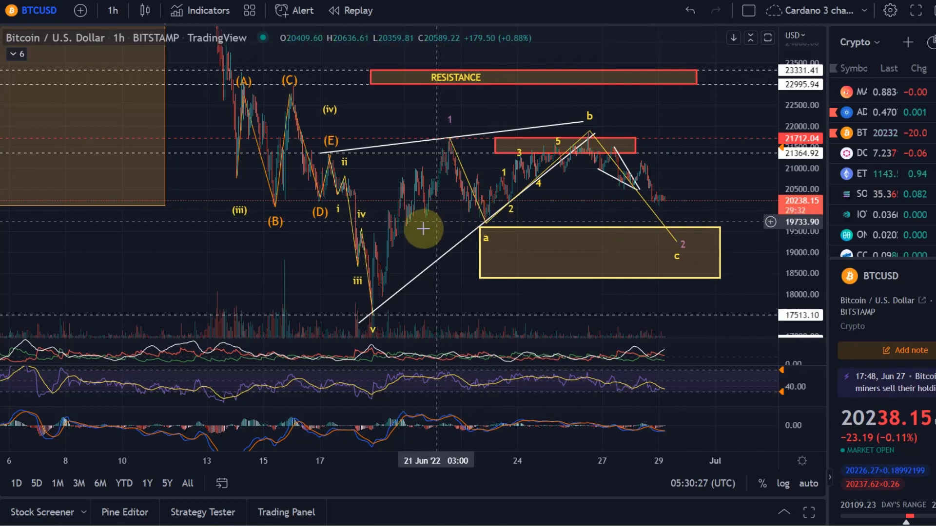
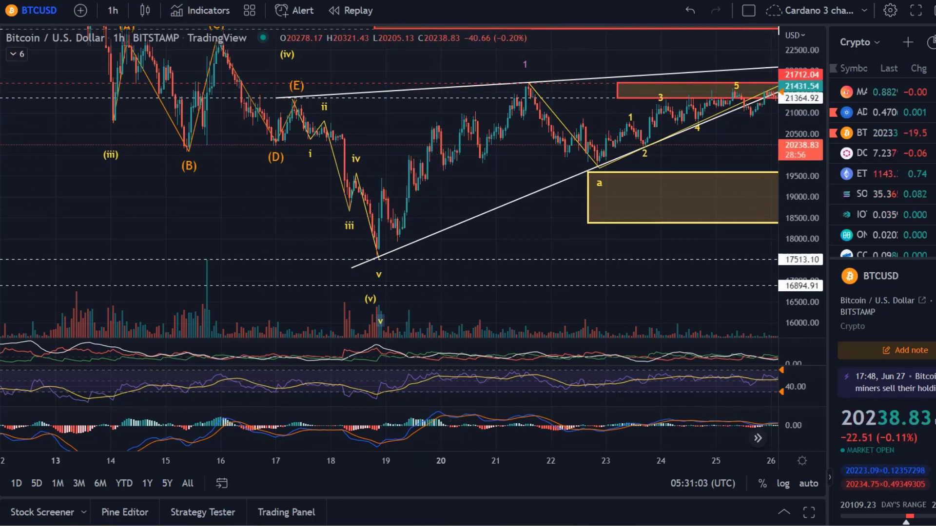
Add orange text labels: 1 above the first bounce high after the 18 June low, and 2 below the following pullback low
click(379, 167)
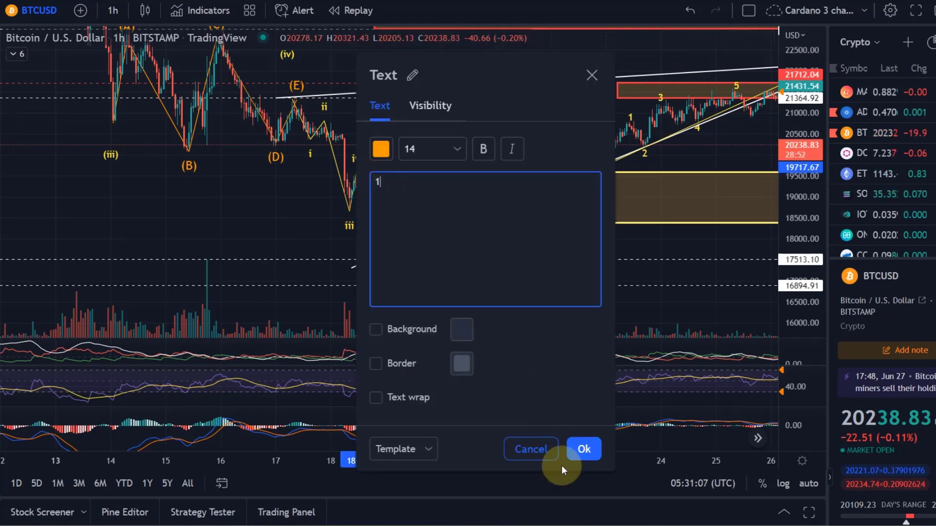
click(579, 451)
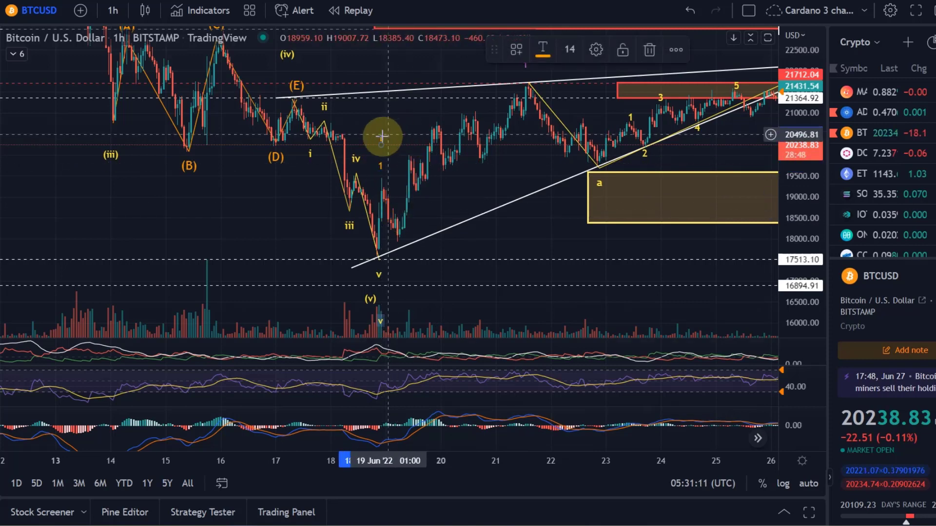
key(ctrl+v)
double_click(406, 256)
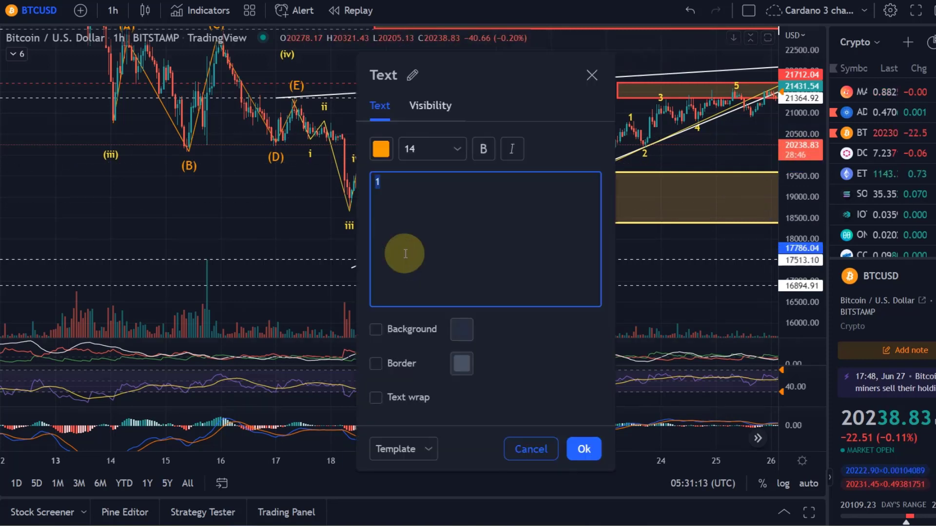
text(2)
click(583, 447)
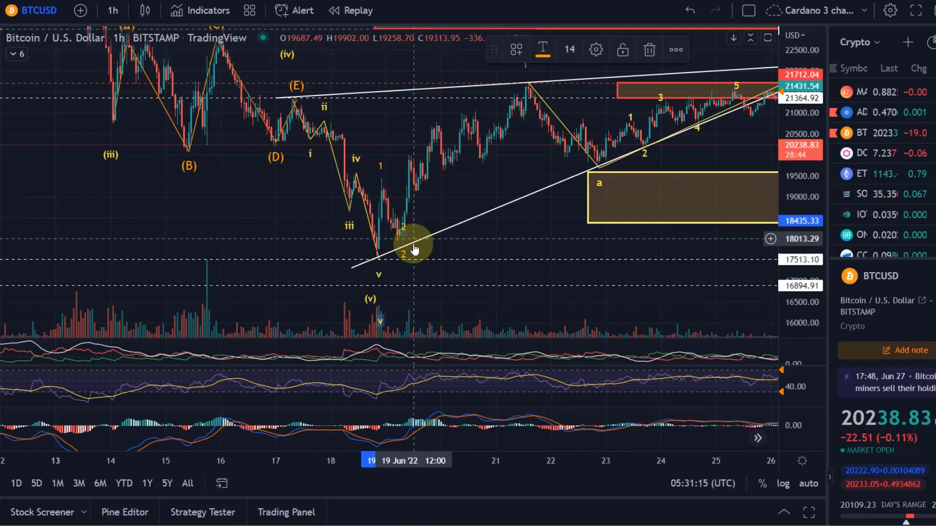
Place a copy of the orange label above the 20 June swing high and change its text to 3
drag(403, 234, 477, 101)
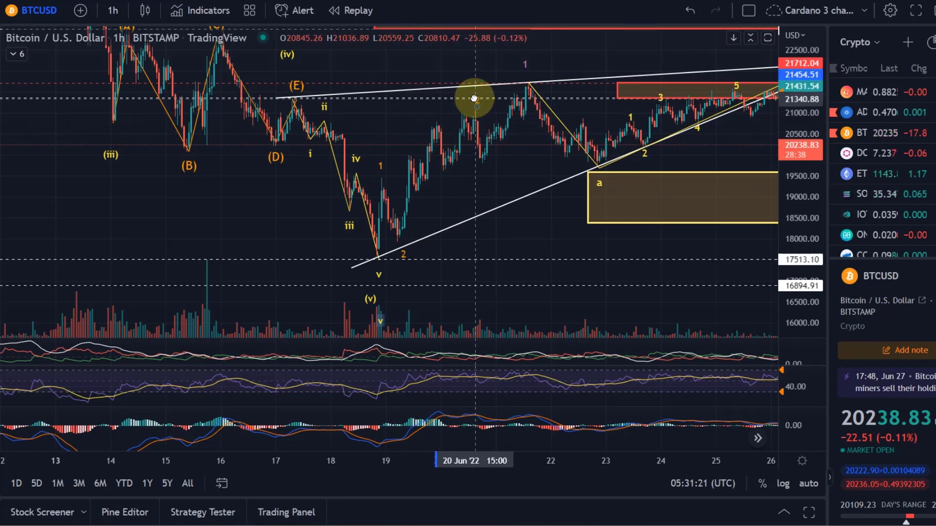
double_click(476, 102)
click(583, 447)
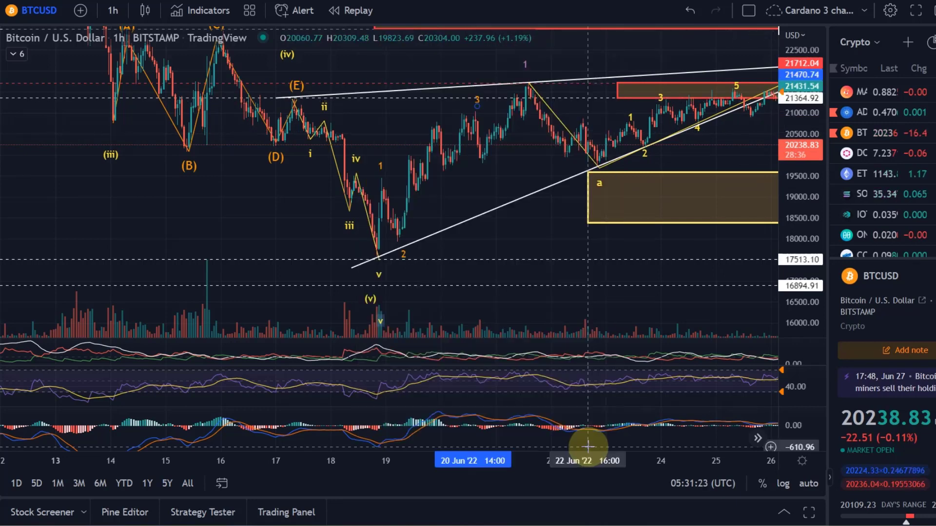
drag(536, 182, 543, 223)
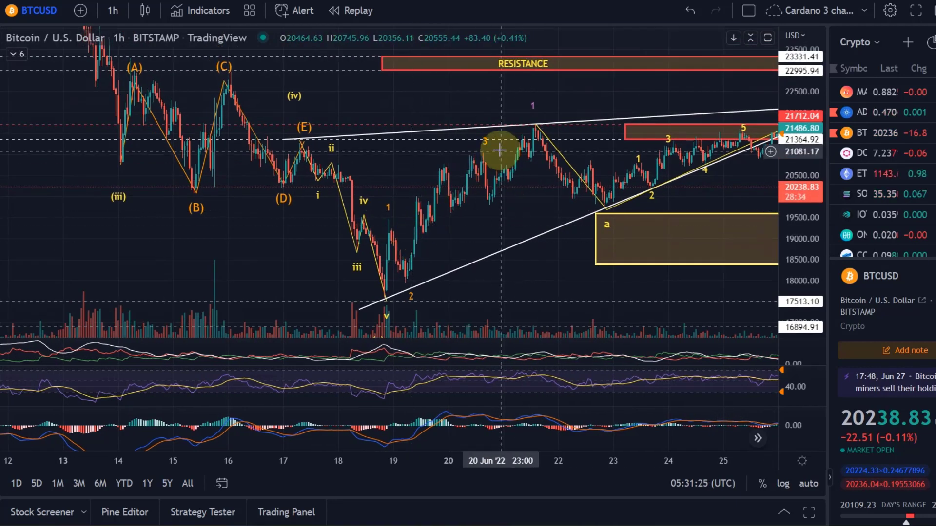
mouse_move(490, 149)
mouse_down()
mouse_move(540, 181)
mouse_move(487, 133)
mouse_up()
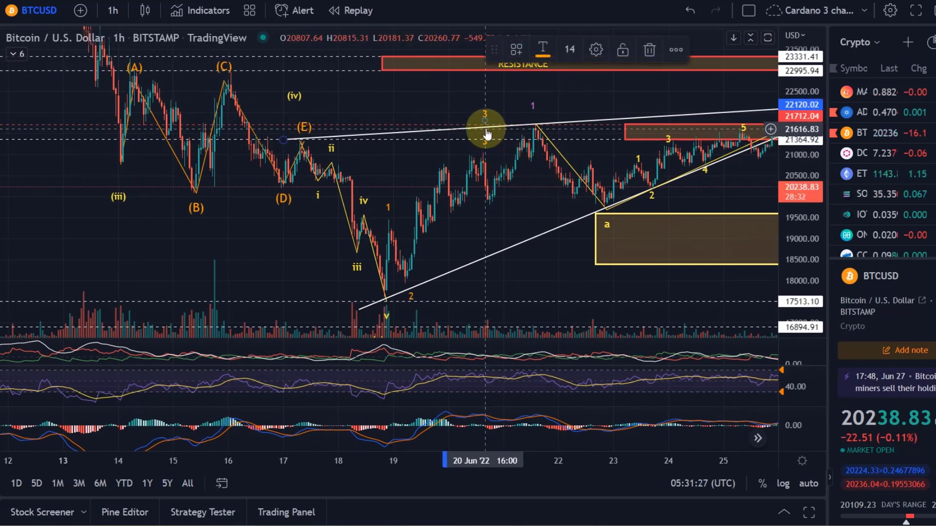
Place a copy of the orange label below the 20 June pullback low and change its text to 4
click(508, 215)
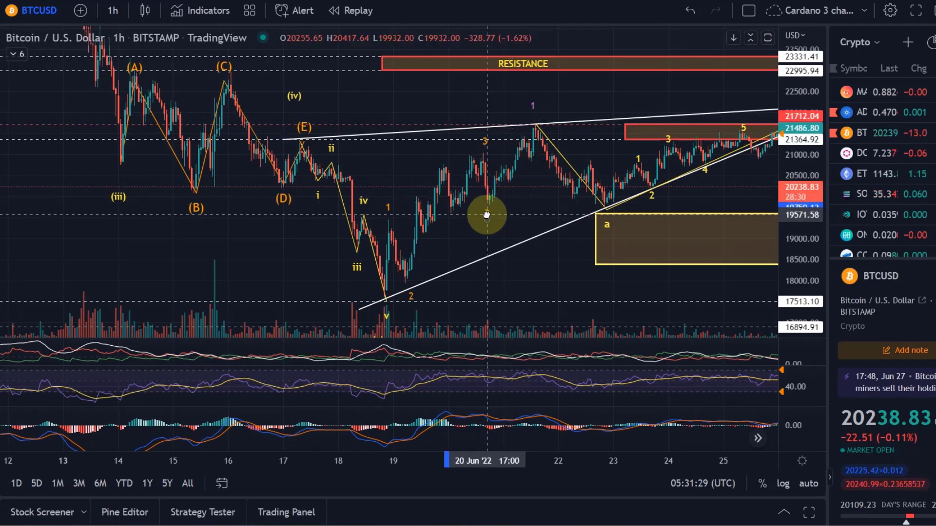
double_click(490, 215)
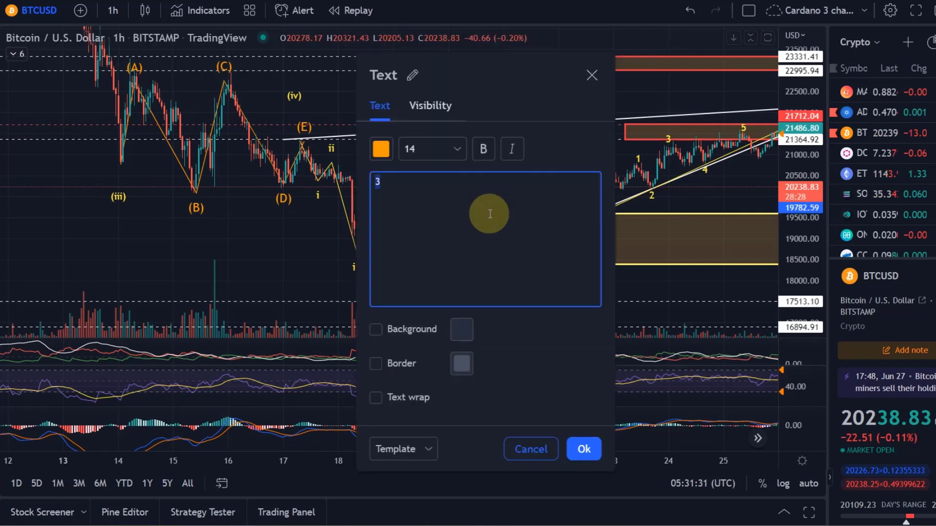
text(4)
click(586, 441)
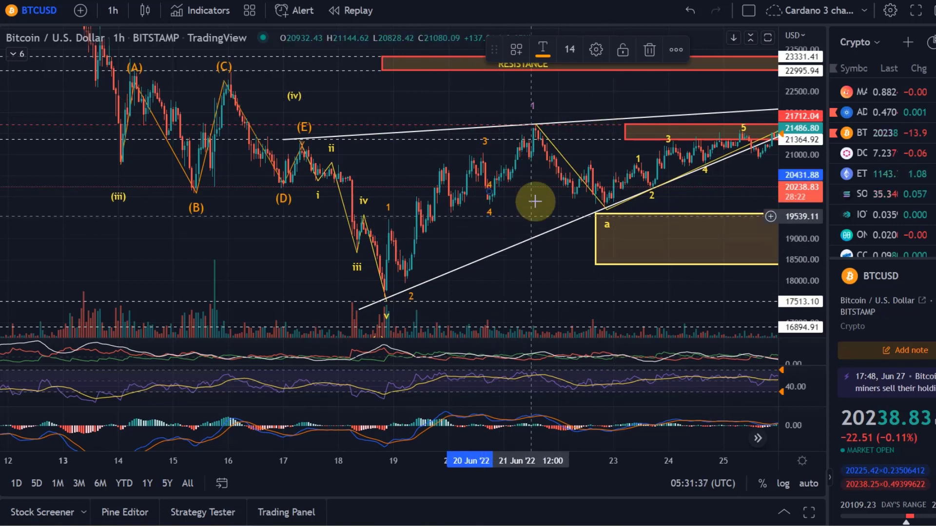
Place a copy of the orange label at the 21 June high, under the purple 1, and change its text to 5
click(508, 190)
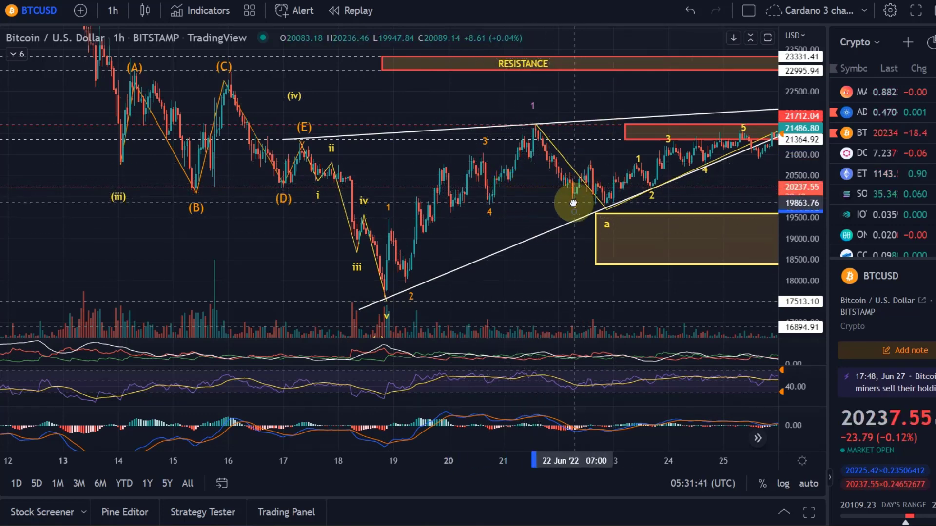
drag(547, 217, 533, 113)
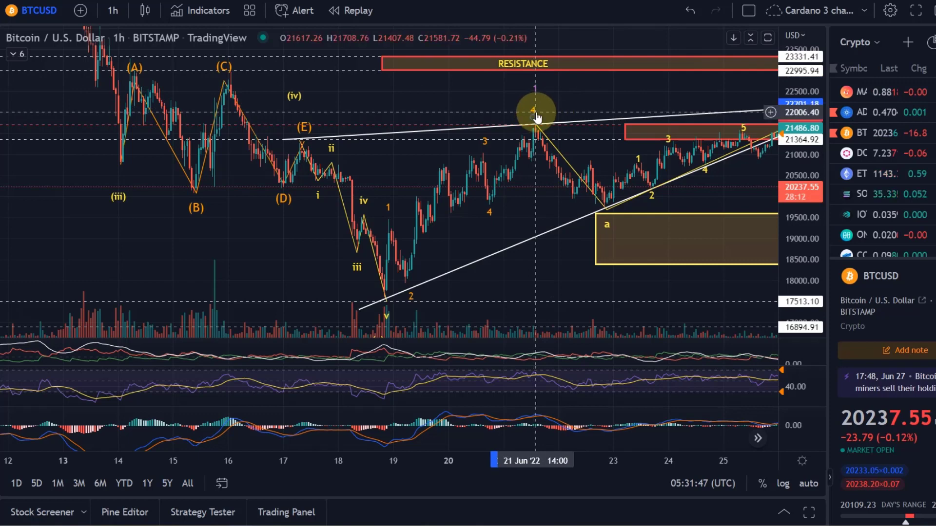
double_click(536, 115)
text(5)
click(587, 449)
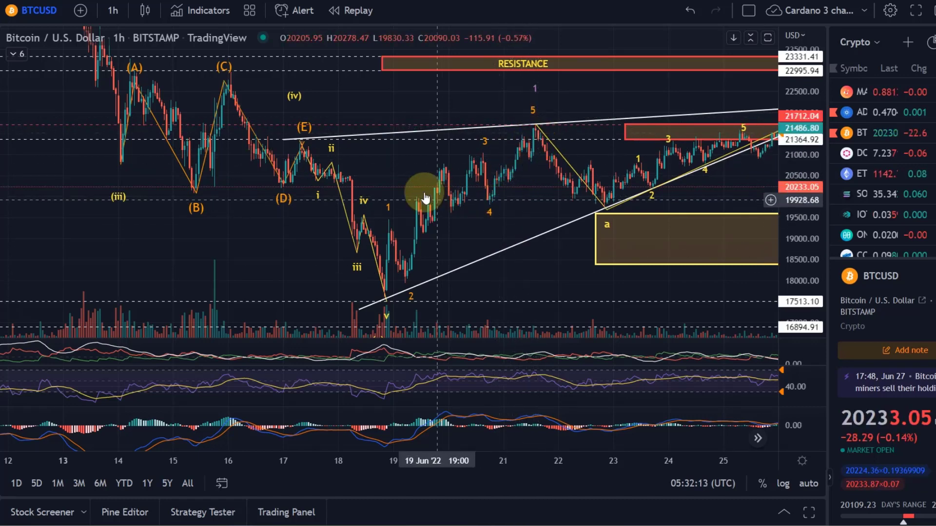
Switch the chart interval to 15 minutes
click(115, 12)
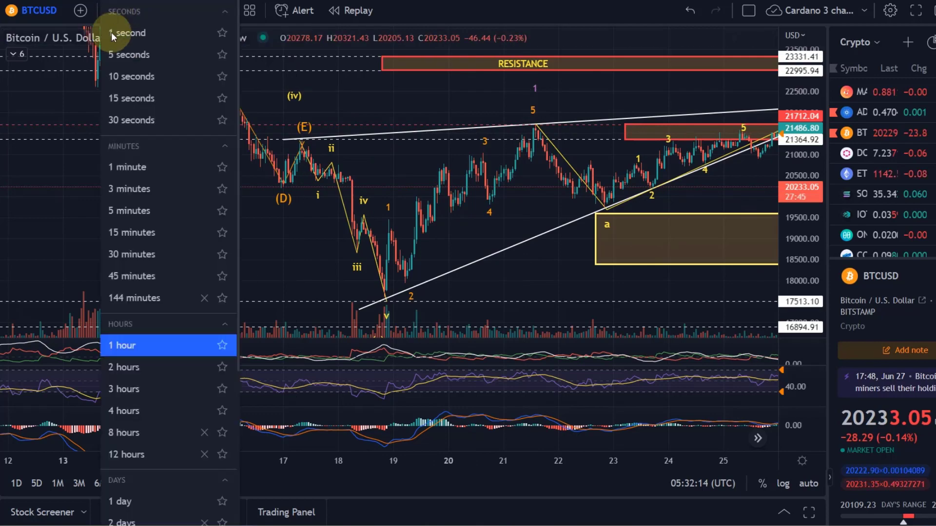
click(145, 229)
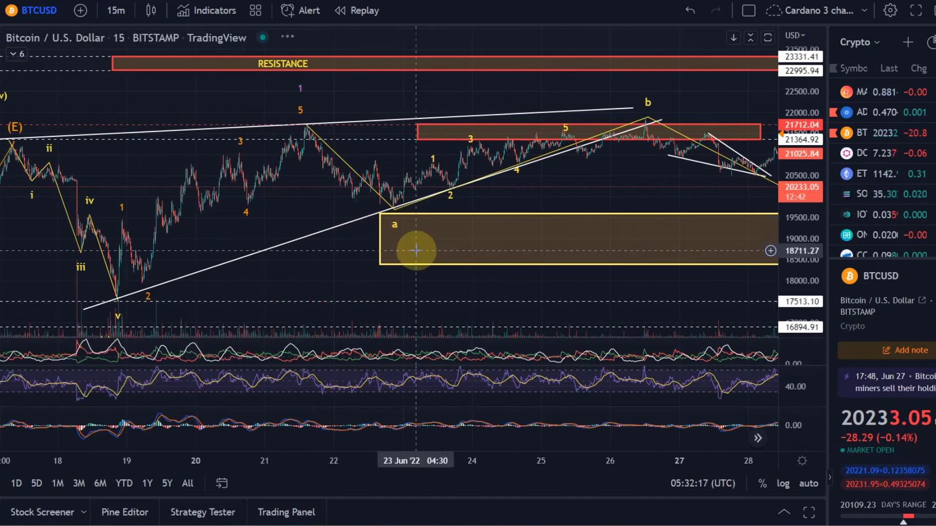
scroll(390, 241, down, 3)
scroll(190, 242, up, 3)
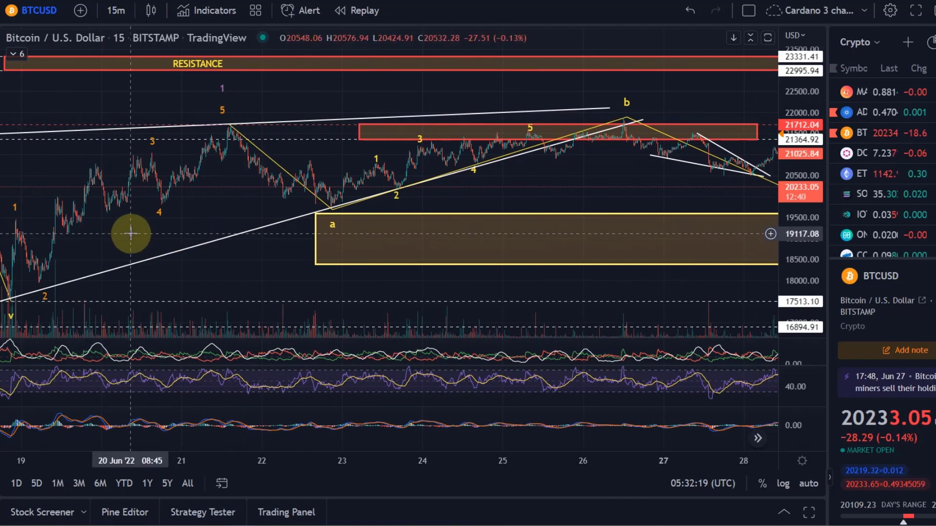
drag(130, 233, 482, 220)
scroll(452, 215, down, 2)
scroll(403, 230, up, 3)
drag(402, 229, 511, 230)
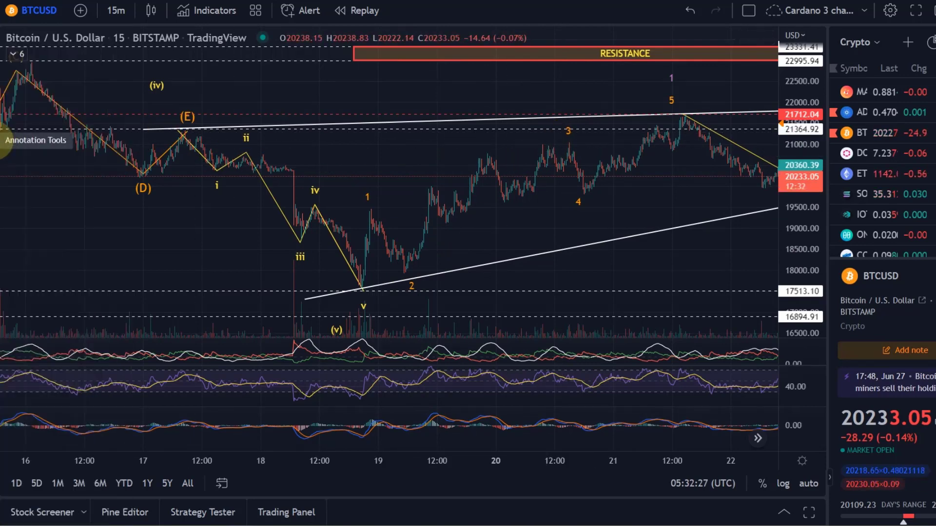
Draw an Elliott Impulse Wave from the orange 2 low at about 17,932 to the orange 3 high at about 20,984
click(1, 165)
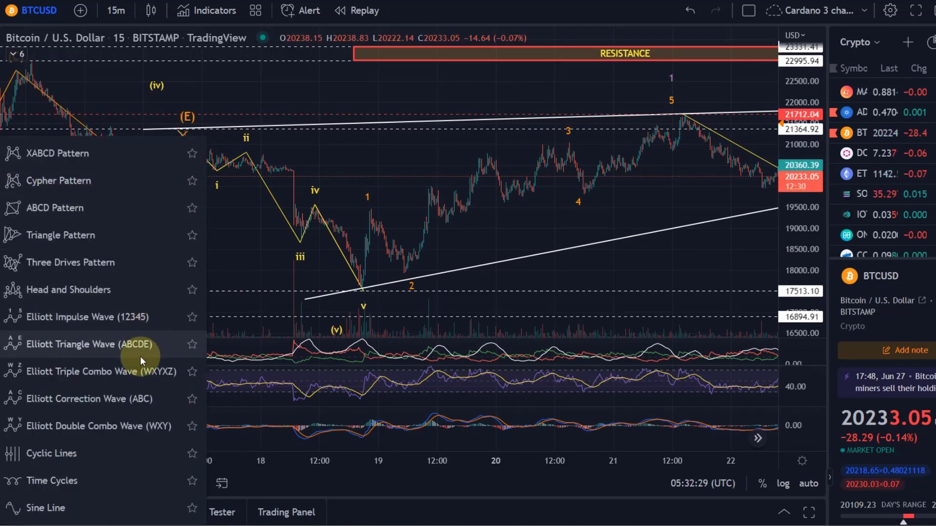
click(124, 318)
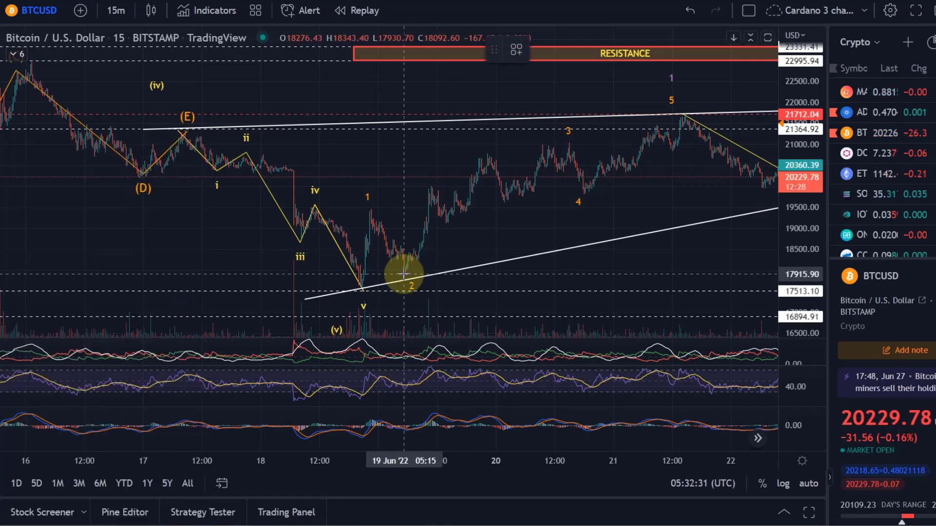
click(403, 274)
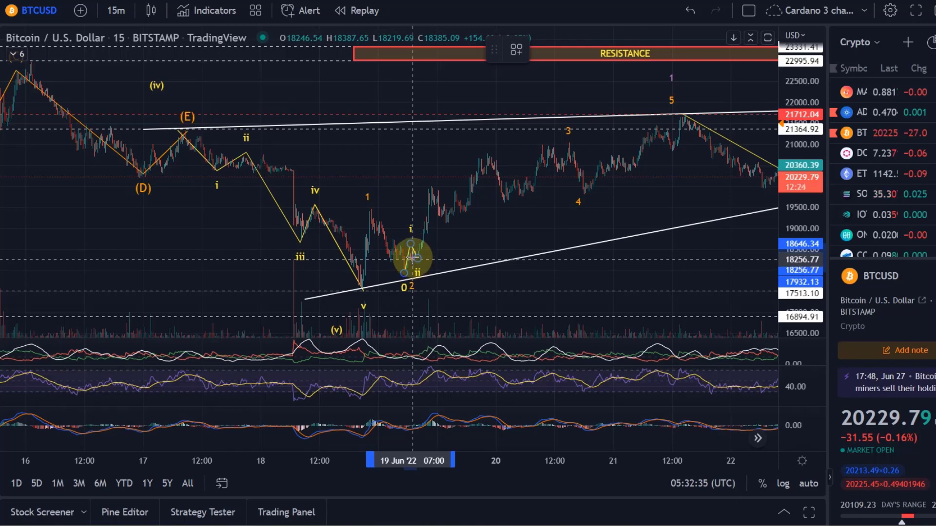
click(415, 256)
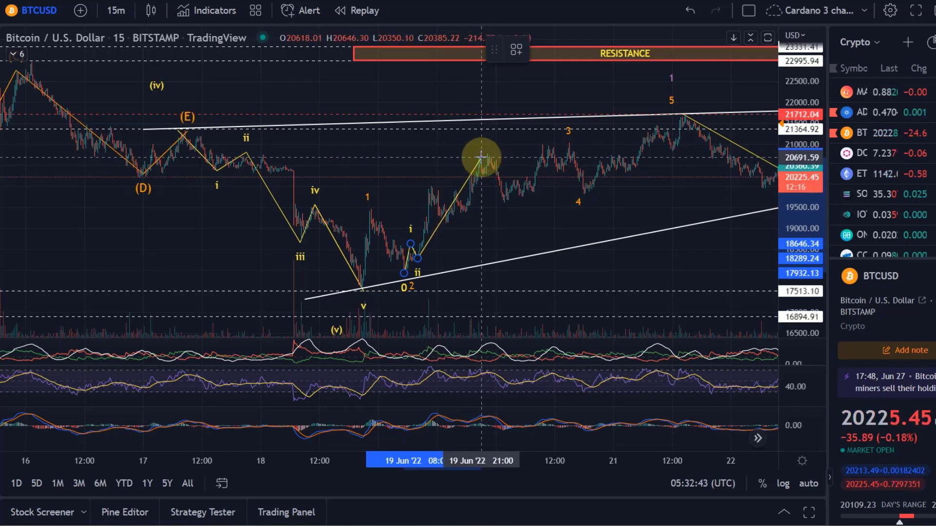
click(481, 156)
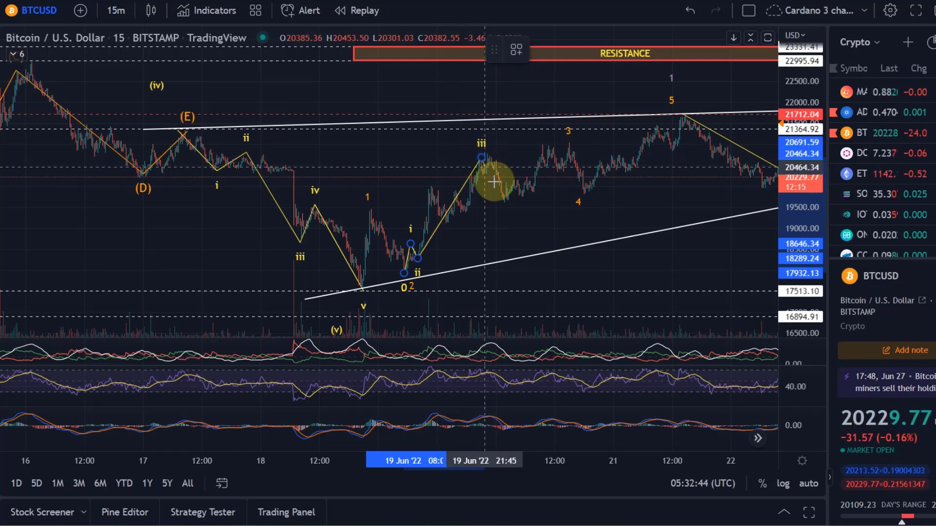
click(503, 205)
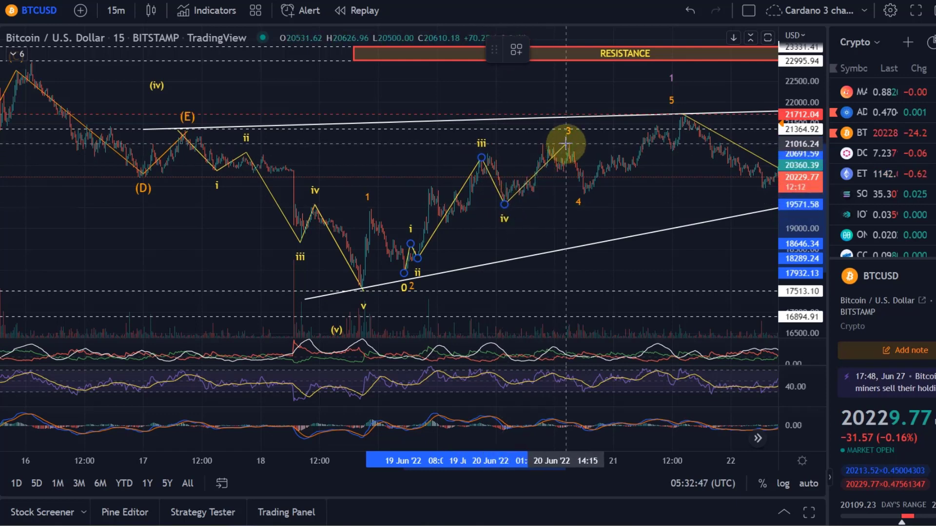
click(570, 145)
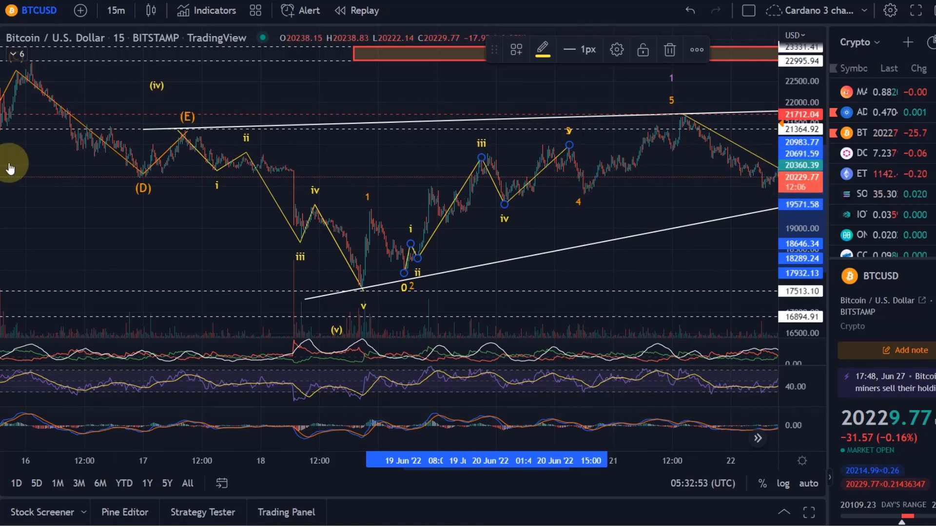
key(Escape)
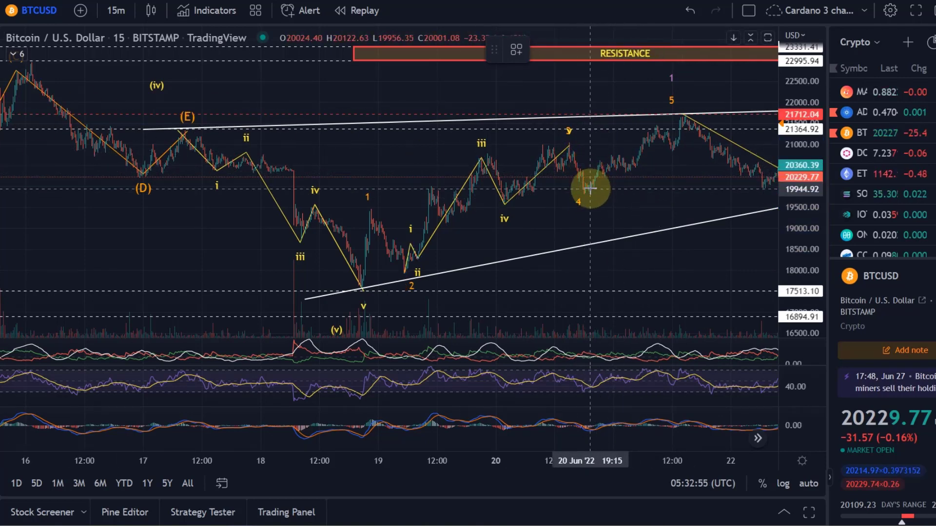
Draw an Elliott Impulse Wave from the orange 4 low at about 19,847 to the orange 5 high at about 21,682
click(610, 159)
click(628, 175)
click(659, 126)
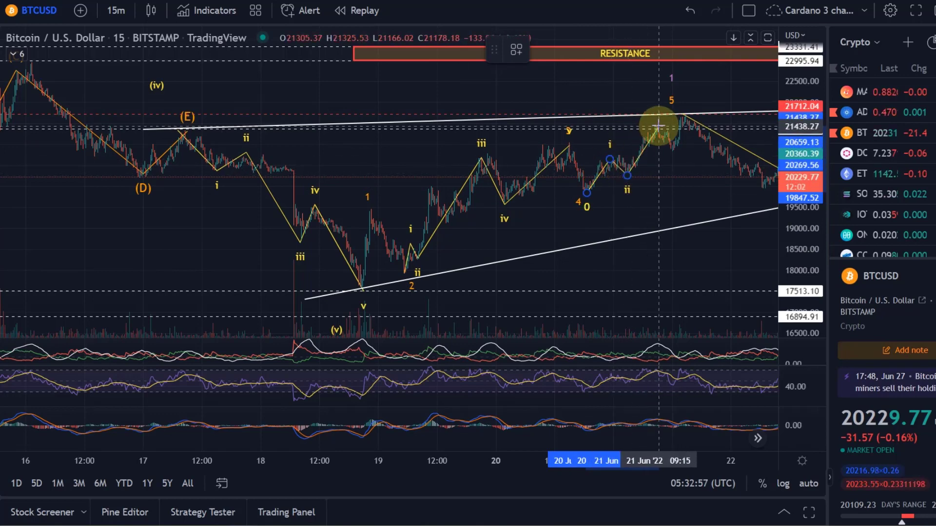
click(677, 151)
click(683, 115)
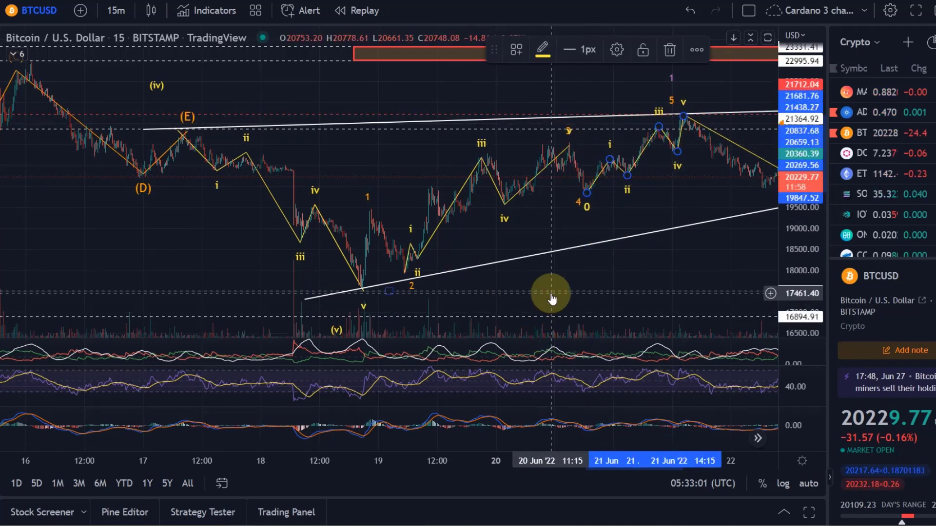
Switch the chart interval to 3 minutes
mouse_move(535, 229)
mouse_down()
mouse_move(545, 209)
mouse_move(482, 219)
mouse_move(650, 167)
mouse_move(512, 203)
mouse_up()
drag(462, 271, 397, 199)
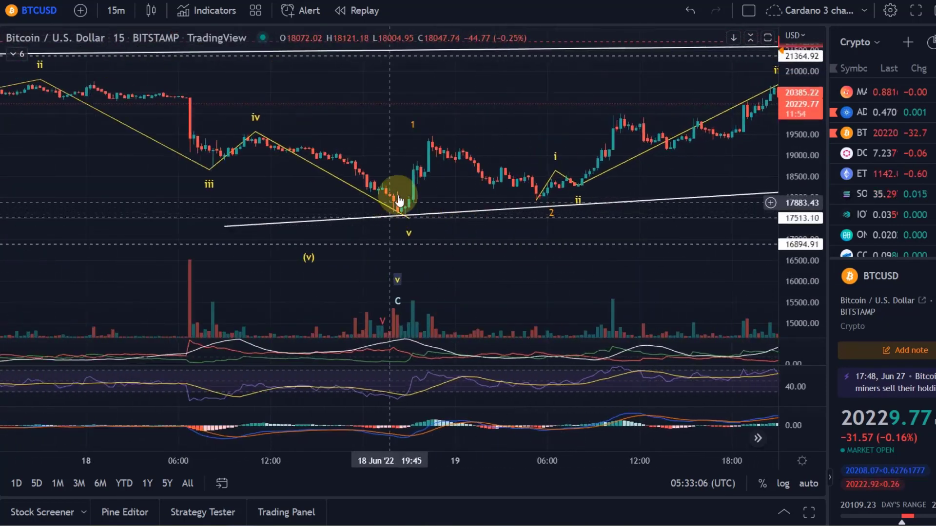
click(115, 19)
click(135, 194)
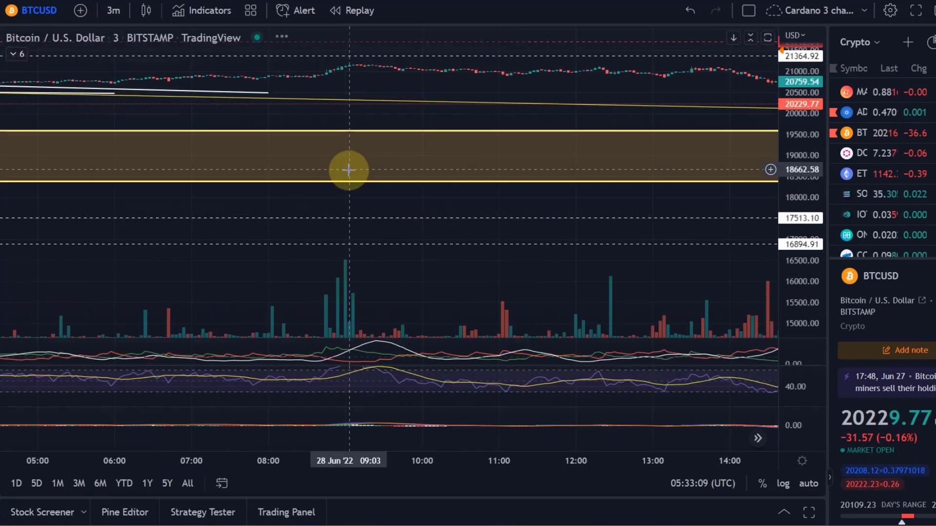
Try an Elliott Impulse Wave from the 18 June low at about 17,526 to the orange 1 high at about 19,393, and delete it
scroll(349, 169, down, 6)
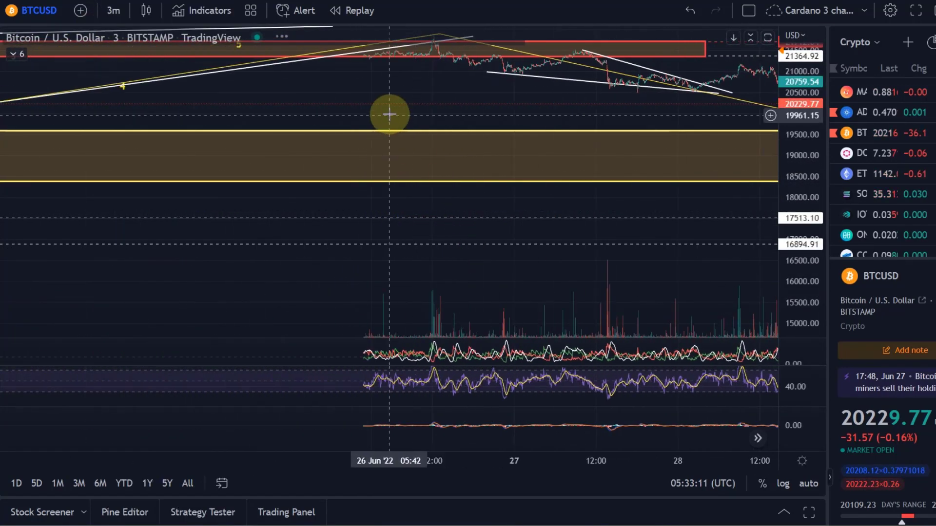
drag(407, 119, 819, 198)
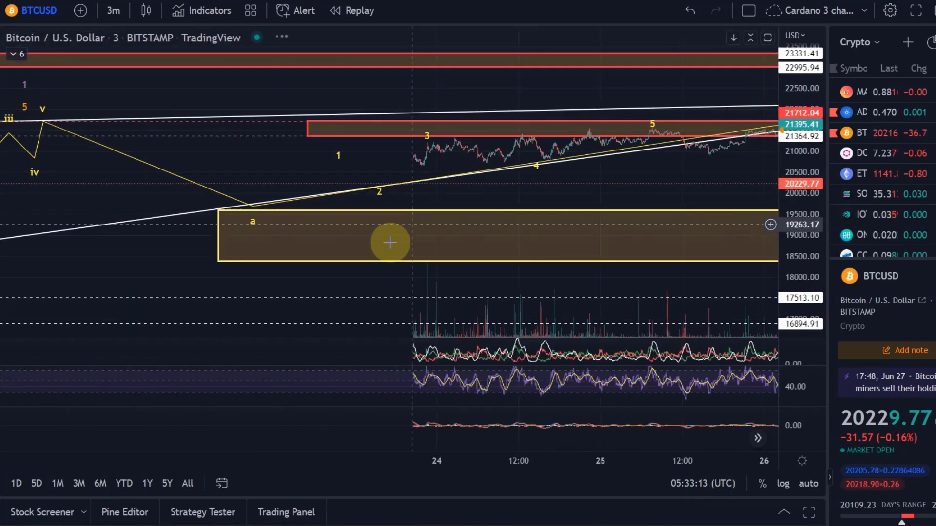
drag(280, 236, 411, 257)
drag(261, 277, 492, 236)
scroll(370, 219, up, 6)
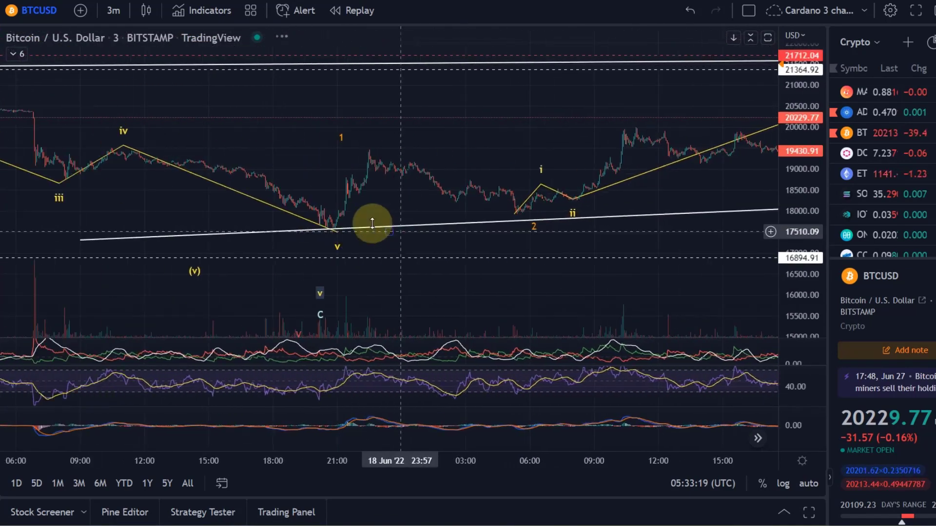
drag(154, 203, 597, 235)
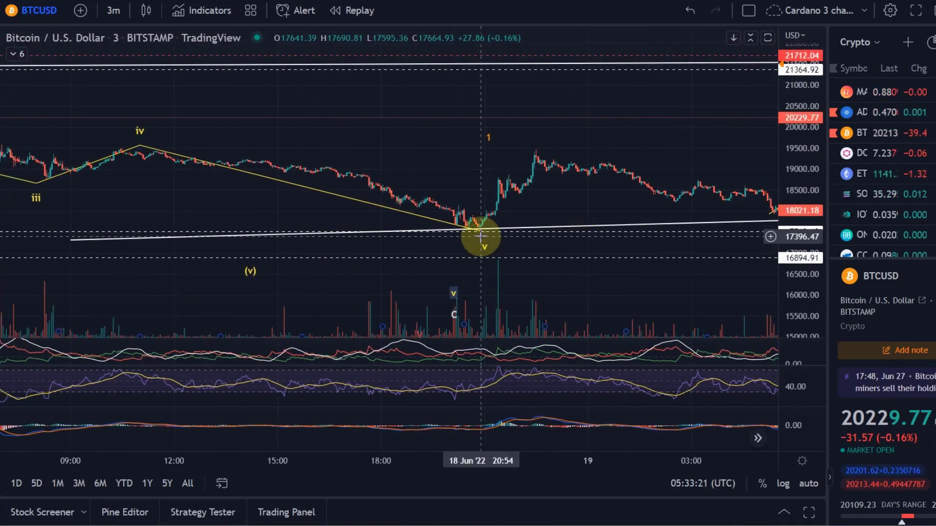
click(480, 229)
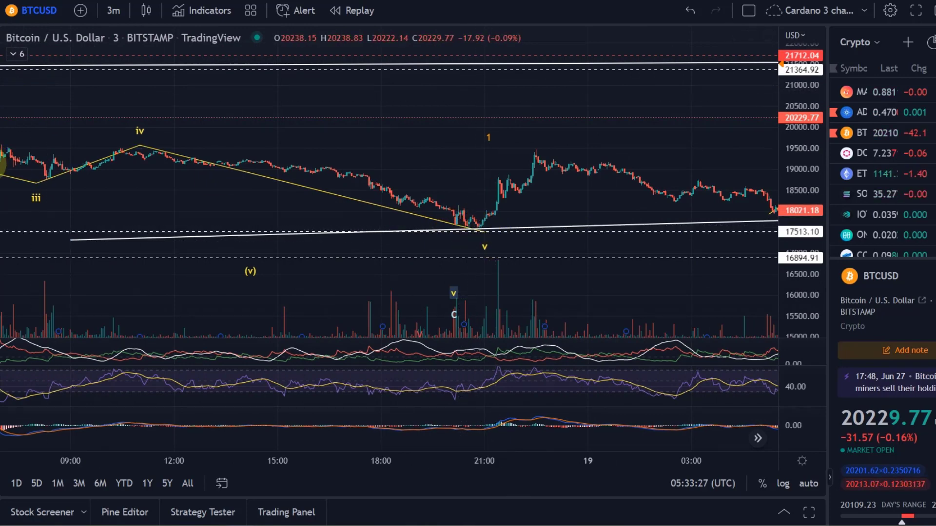
click(452, 207)
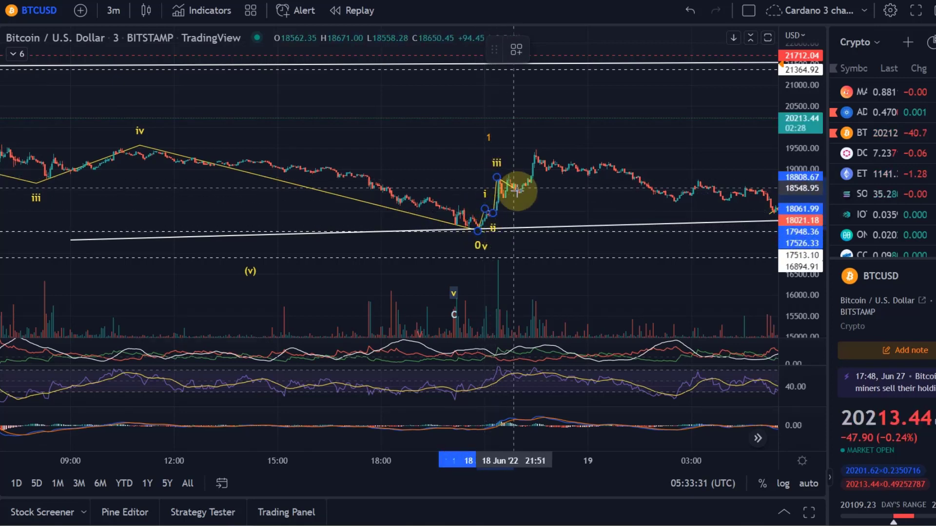
click(535, 153)
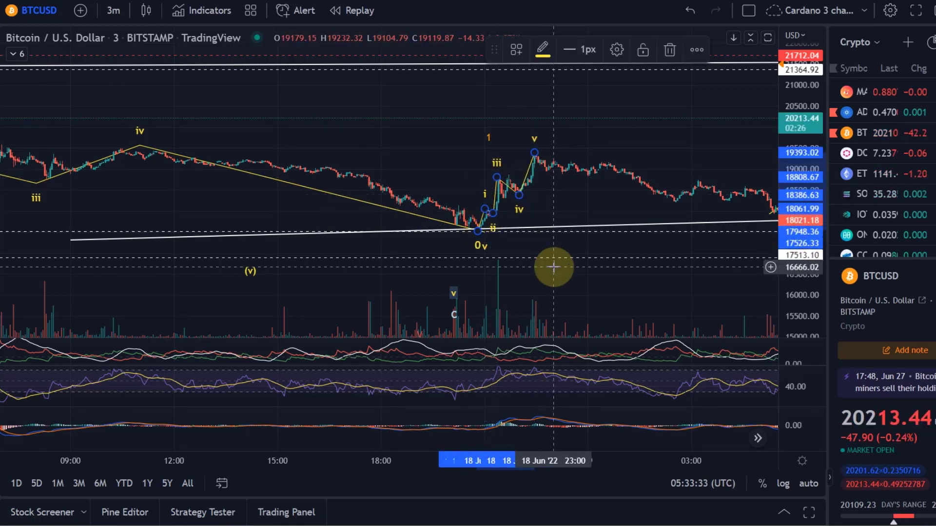
key(Delete)
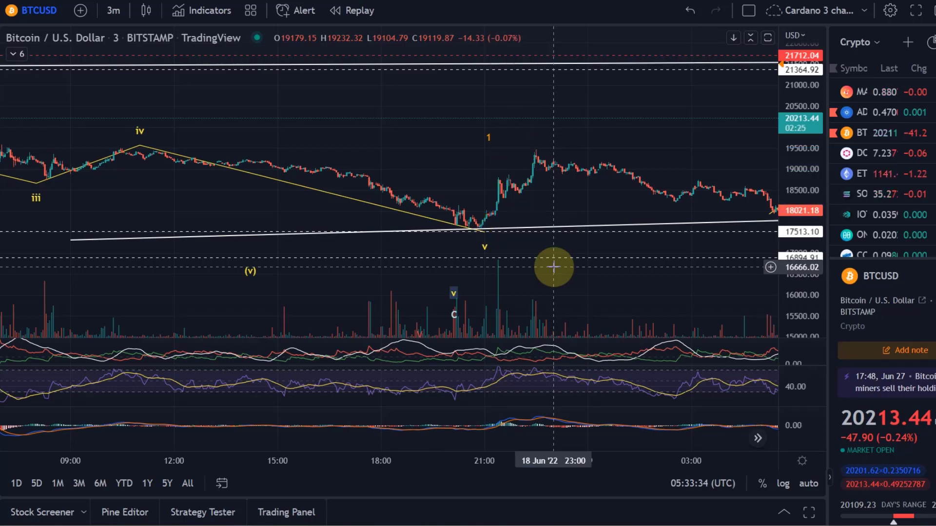
Switch the chart interval to 1 hour and delete the yellow impulse waves drawn between the orange 2 and the orange 5
click(120, 14)
click(151, 349)
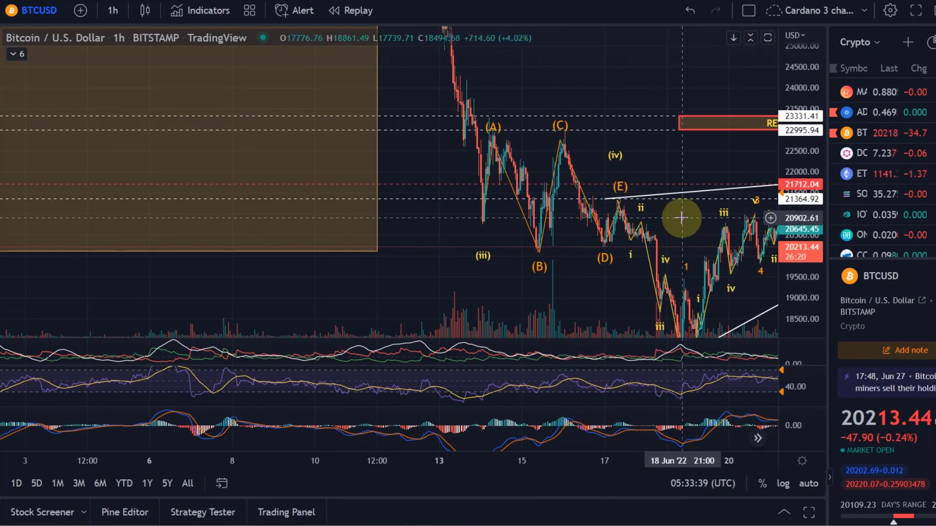
drag(681, 218, 541, 179)
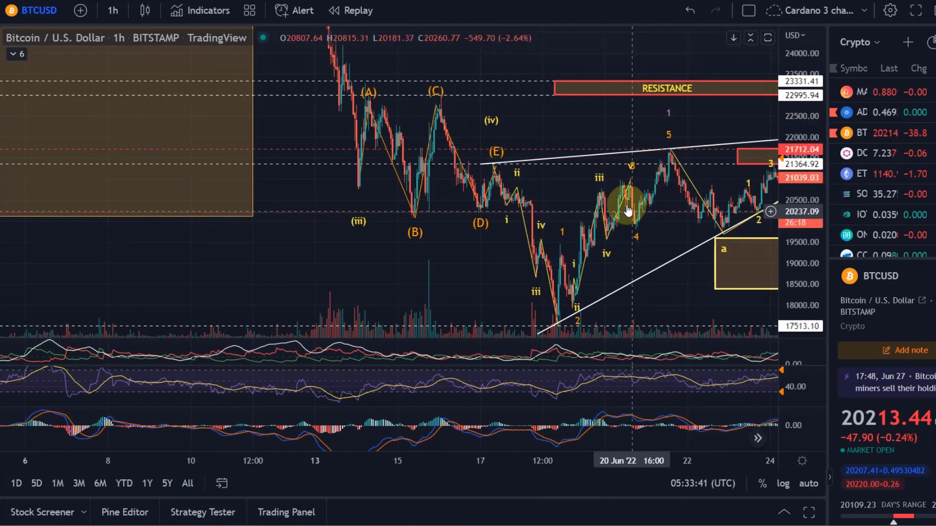
key(Delete)
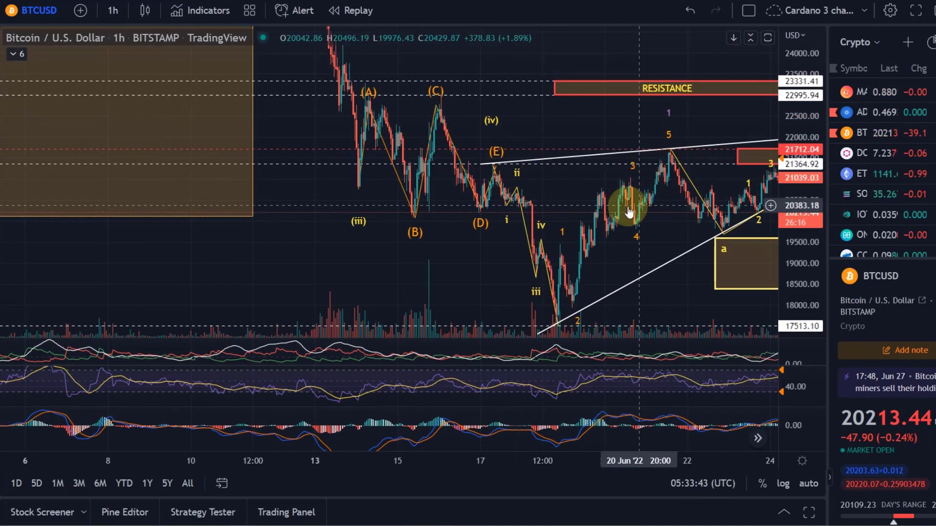
Extend the yellow box below wave a back in time so that it starts at 21 June 23:00
drag(637, 256, 497, 207)
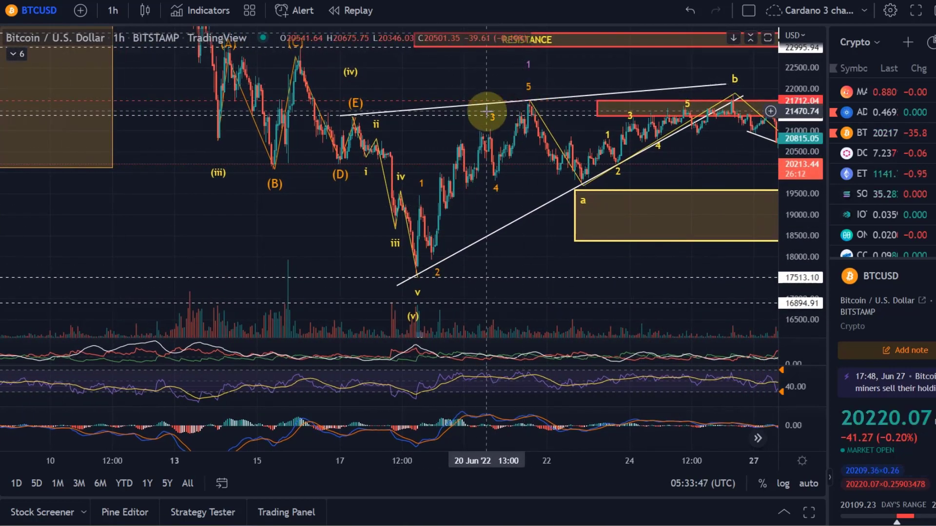
drag(548, 253, 366, 273)
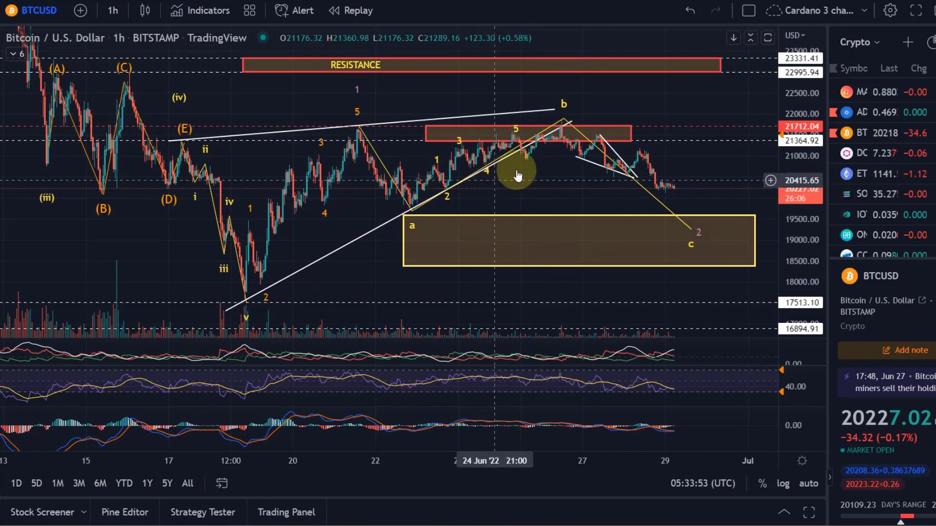
scroll(651, 195, down, 3)
drag(625, 205, 565, 199)
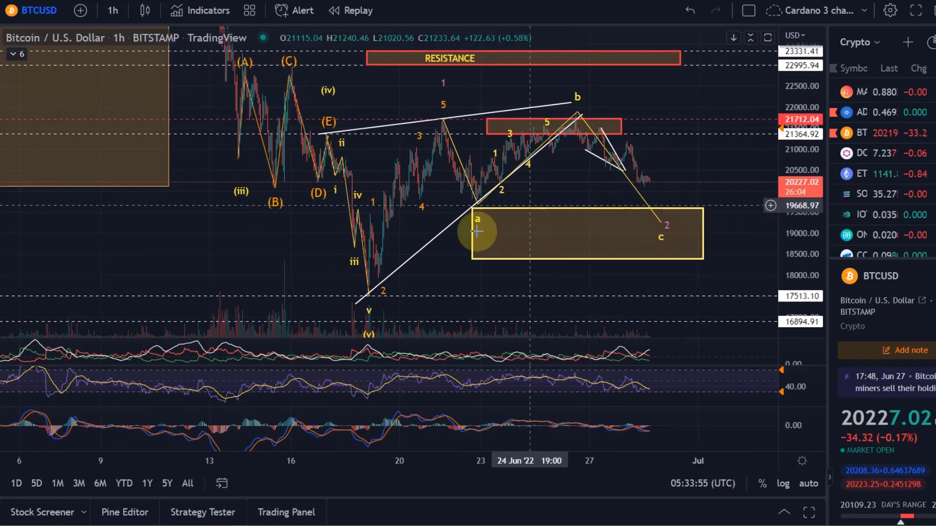
click(442, 86)
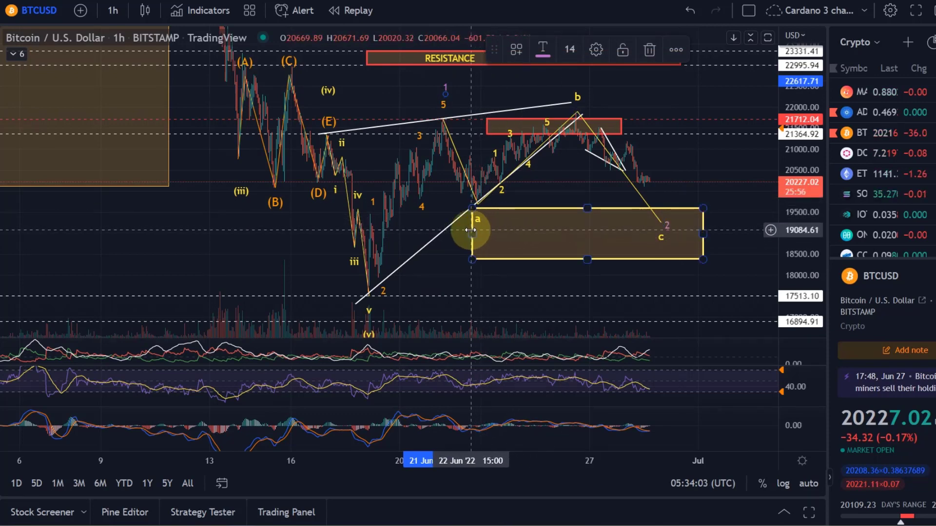
drag(471, 231, 453, 243)
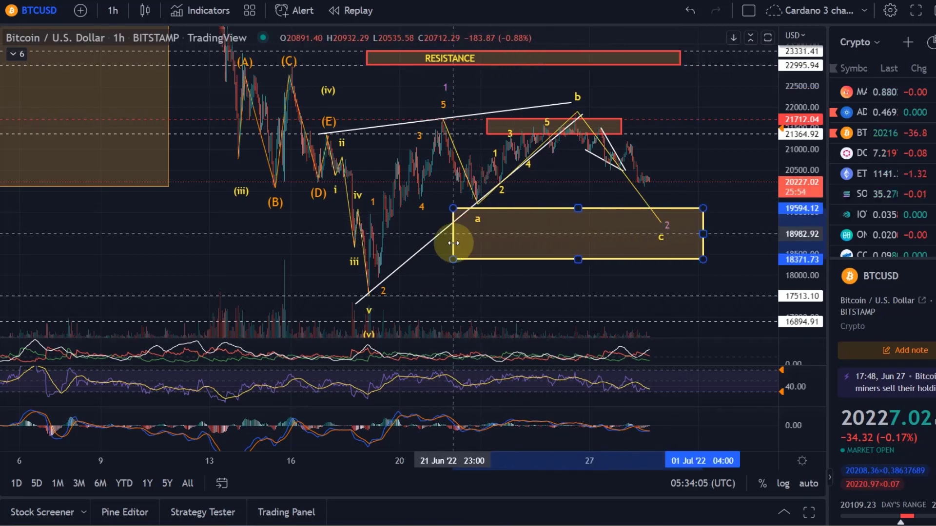
click(702, 223)
click(477, 221)
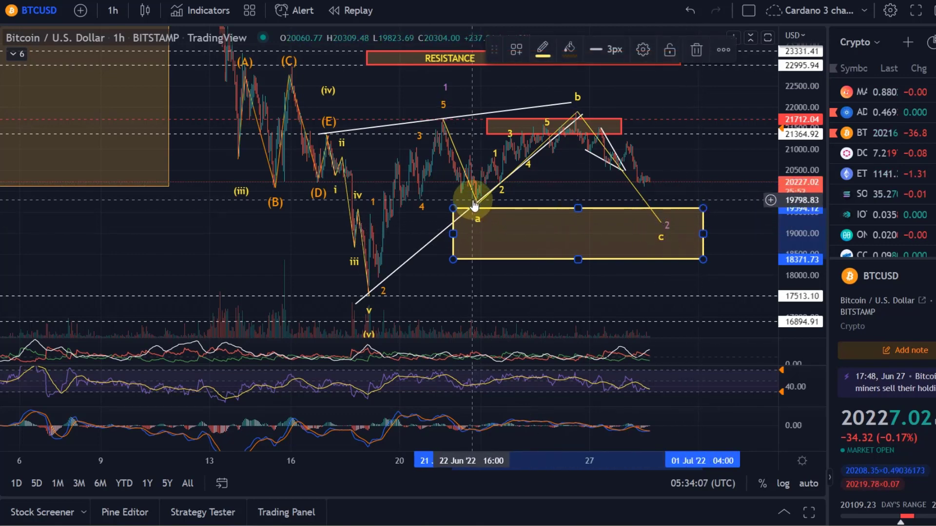
click(480, 202)
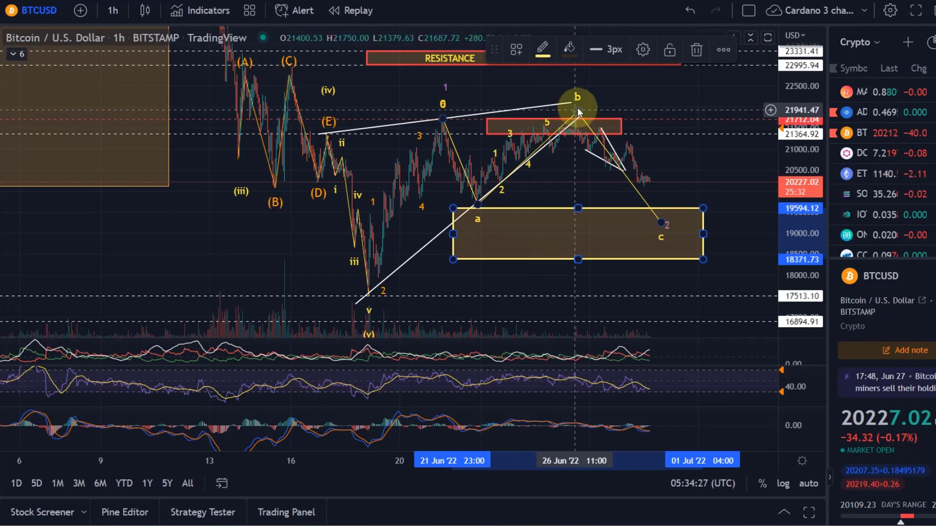
Try deleting the yellow 1 and 2 labels on the rise from a to b, and undo the deletions
click(496, 158)
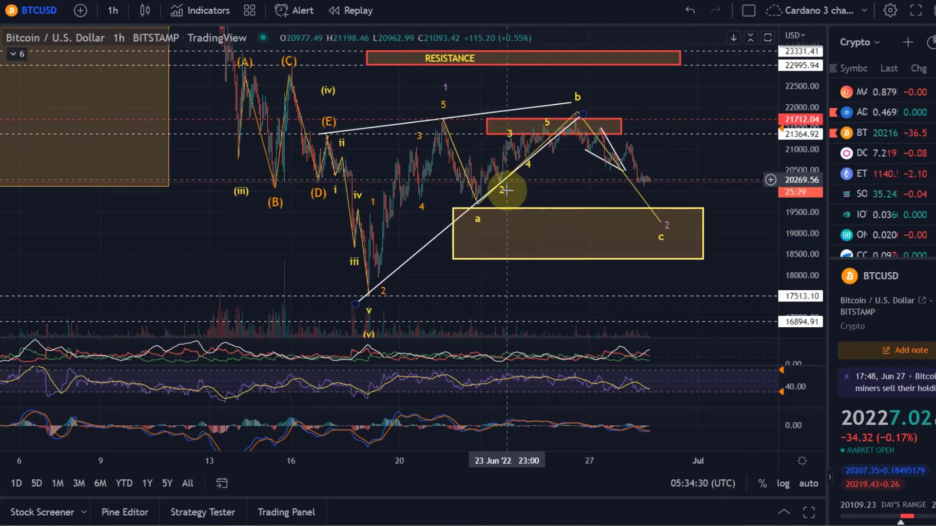
click(530, 168)
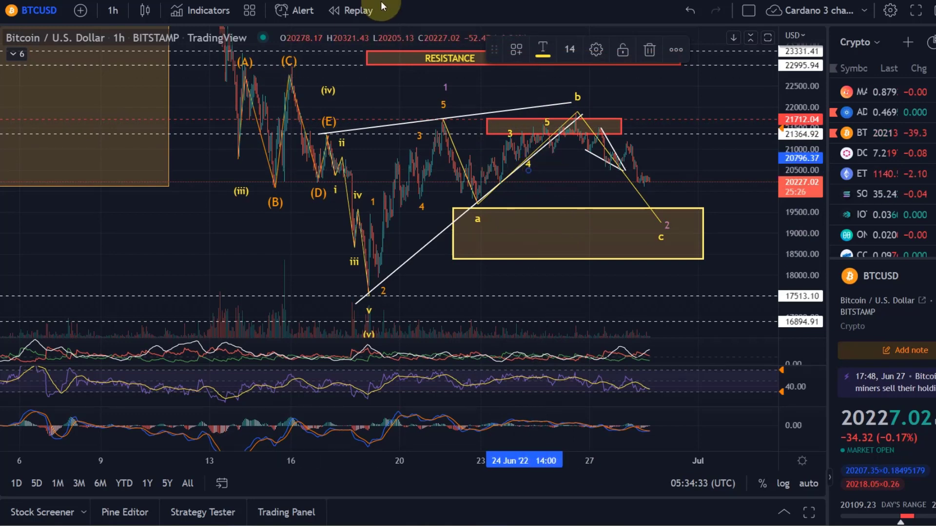
click(688, 13)
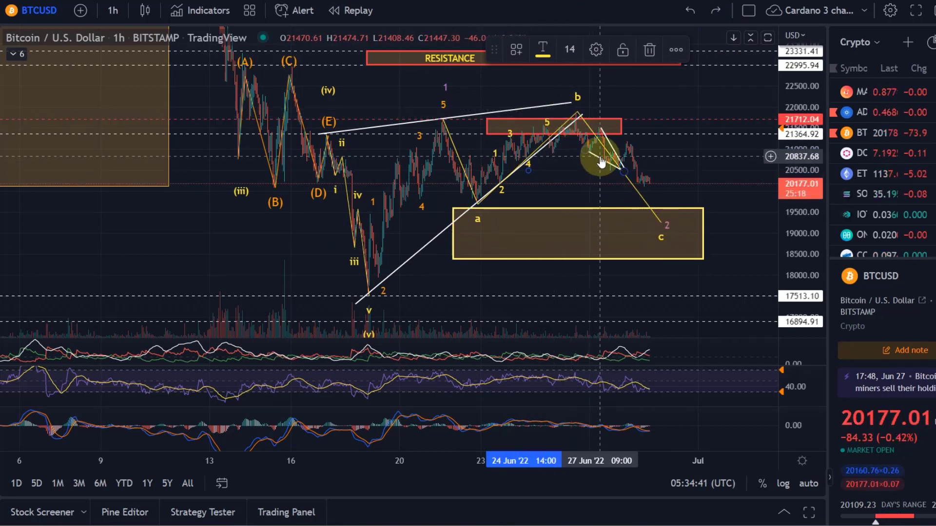
Delete the two short white trend lines that converge over the 27 June decline
click(554, 147)
scroll(608, 144, up, 3)
scroll(585, 146, up, 2)
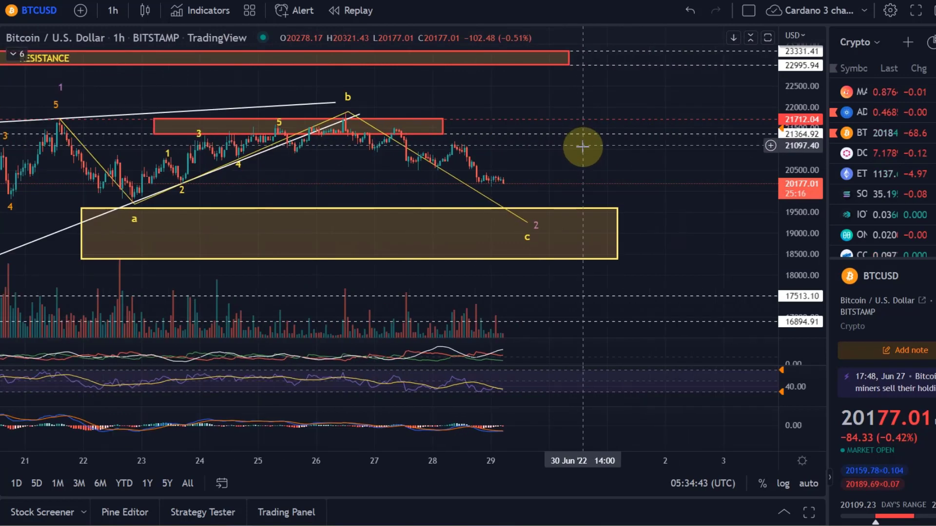
Add an orange text label 1 below the pullback low that follows wave b on 26 June
drag(579, 163, 627, 188)
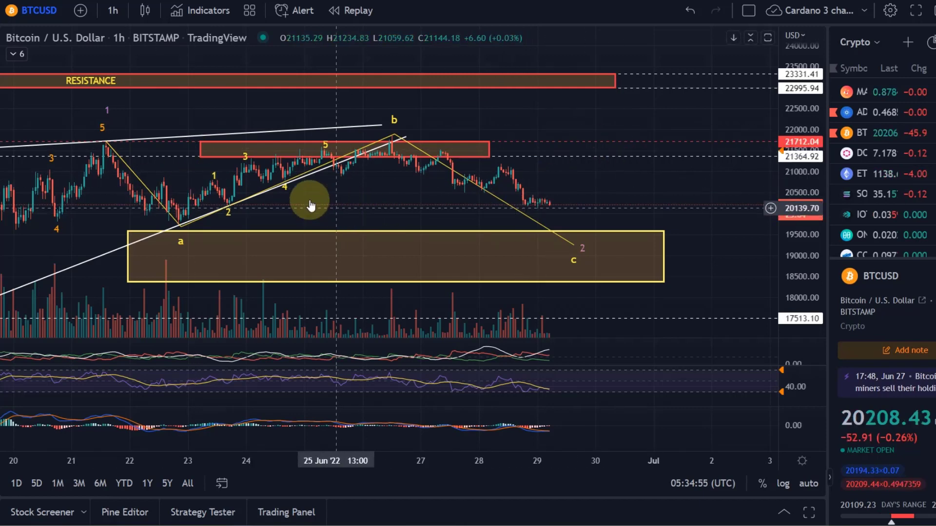
click(413, 182)
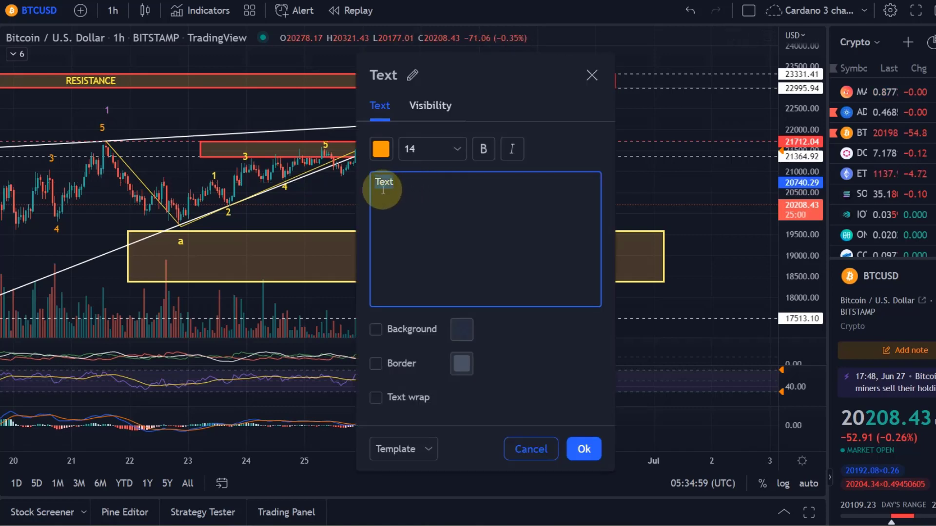
click(583, 450)
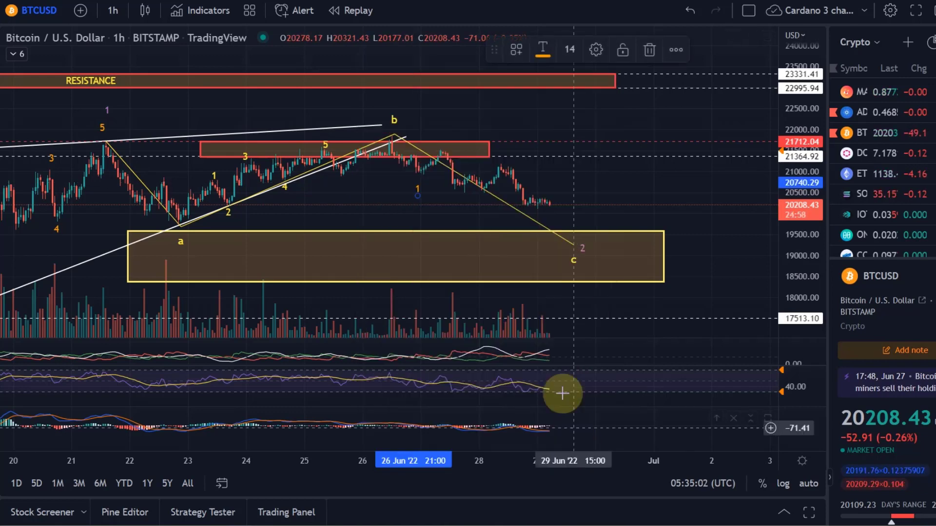
Place a copy of the orange label above the 27 June high and change its text to 2
click(420, 159)
click(443, 140)
text(2)
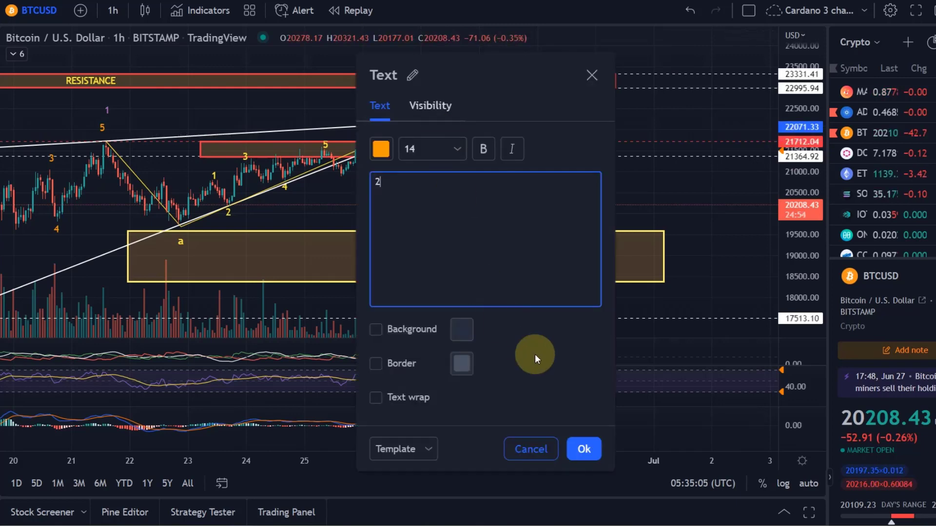
click(582, 450)
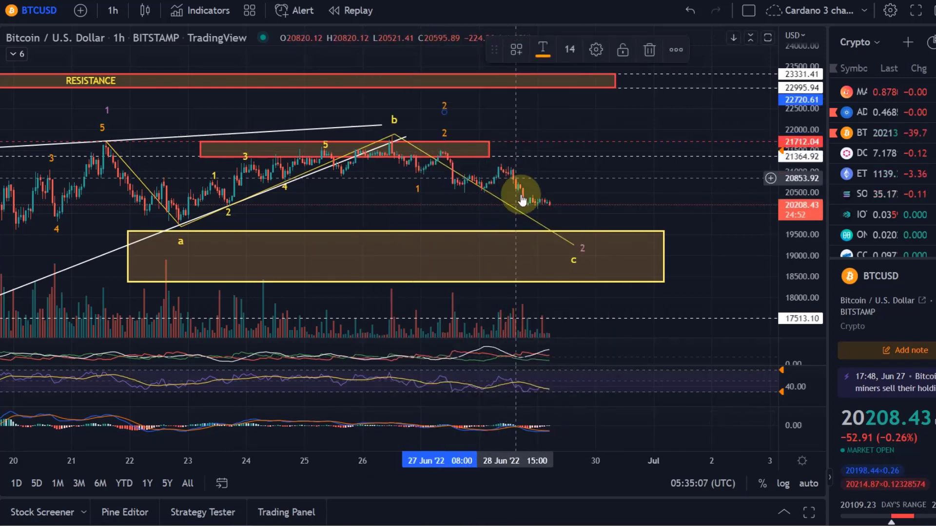
Place a copy of the orange label below the 27 June low and change its text to 3
drag(445, 109, 455, 197)
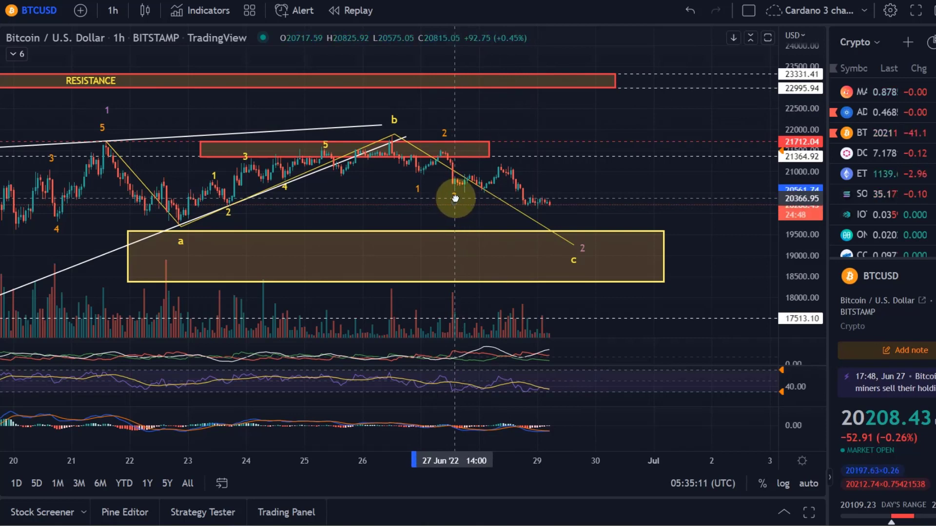
double_click(458, 198)
text(3)
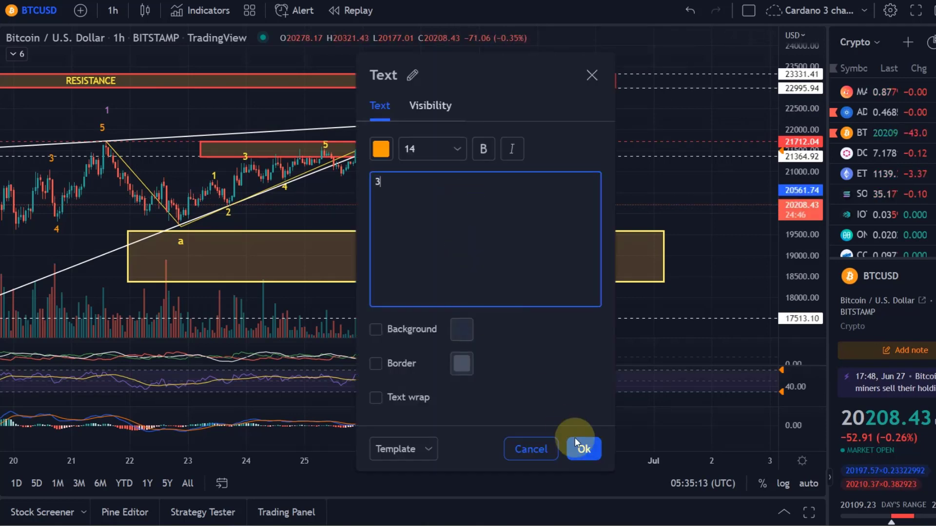
click(581, 446)
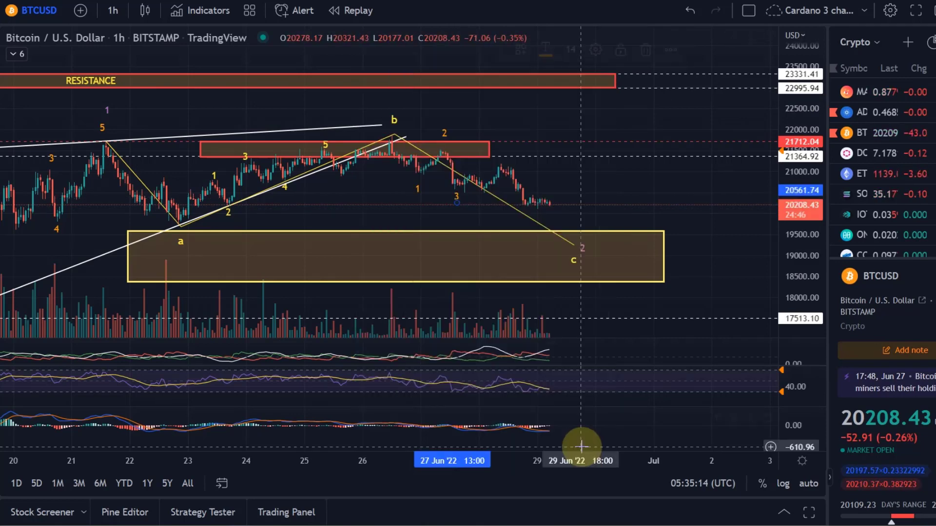
Place a copy of the orange label above the 28 June high and change its text to 4
click(457, 175)
double_click(506, 155)
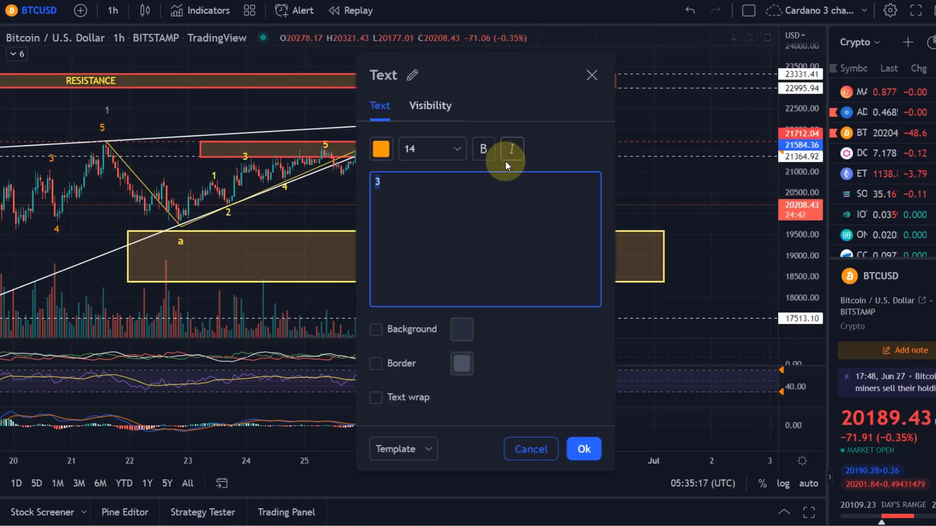
text(4)
click(574, 441)
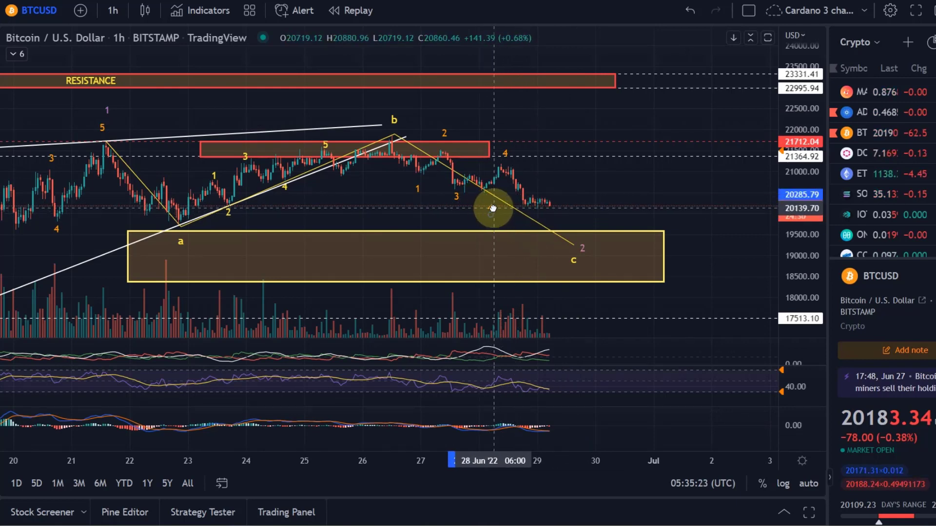
Move label 4 above the small bounce late on 27 June and place a copy reading 5 below the low that follows it
click(477, 208)
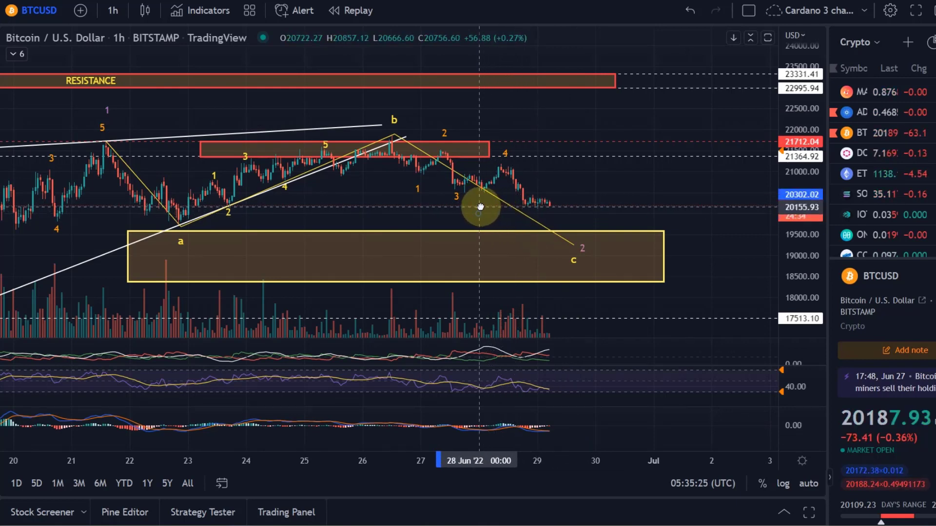
scroll(468, 210, up, 2)
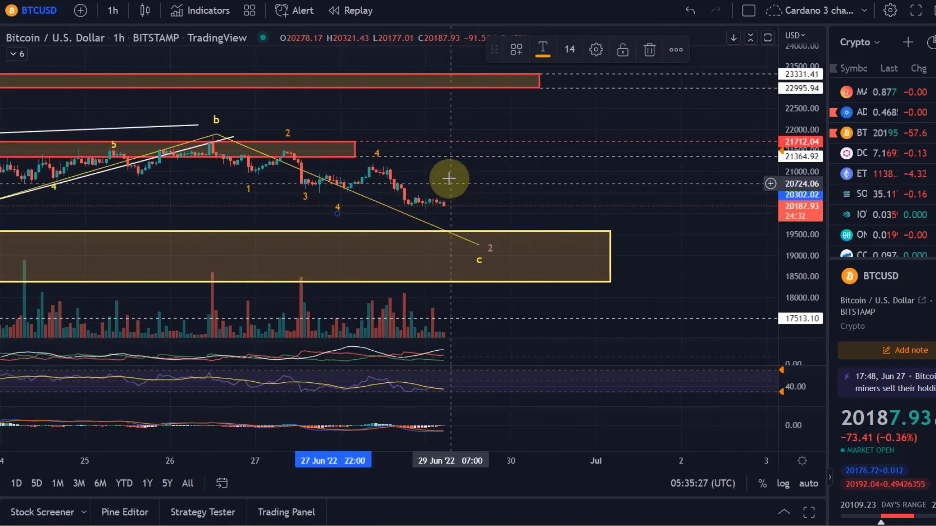
drag(378, 152, 332, 162)
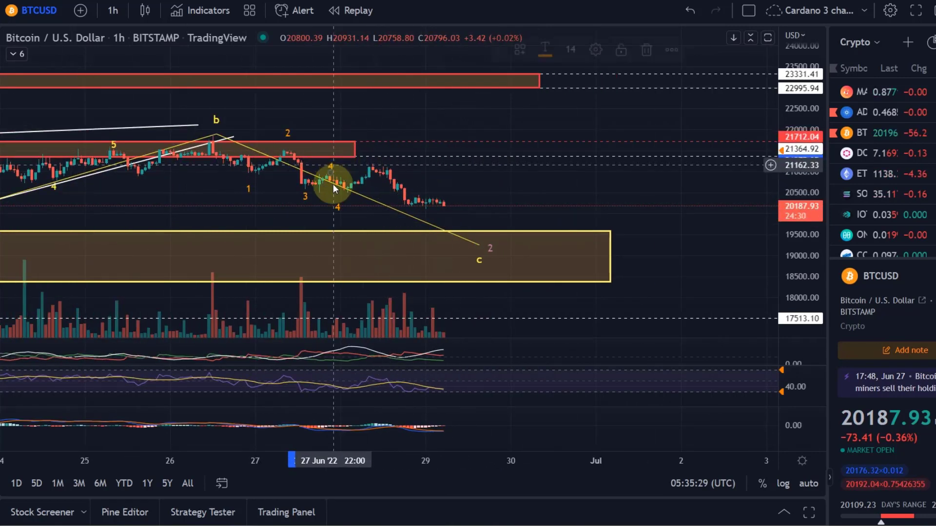
double_click(345, 205)
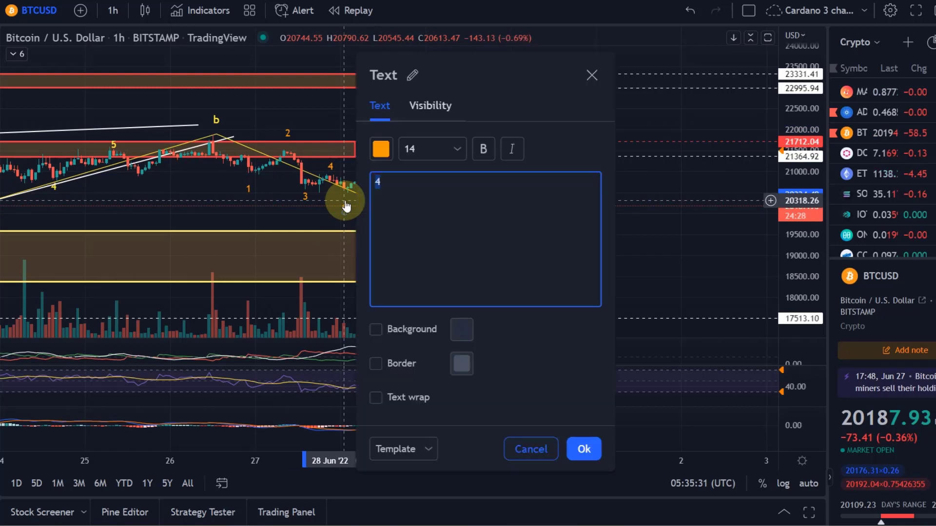
text(5)
click(584, 450)
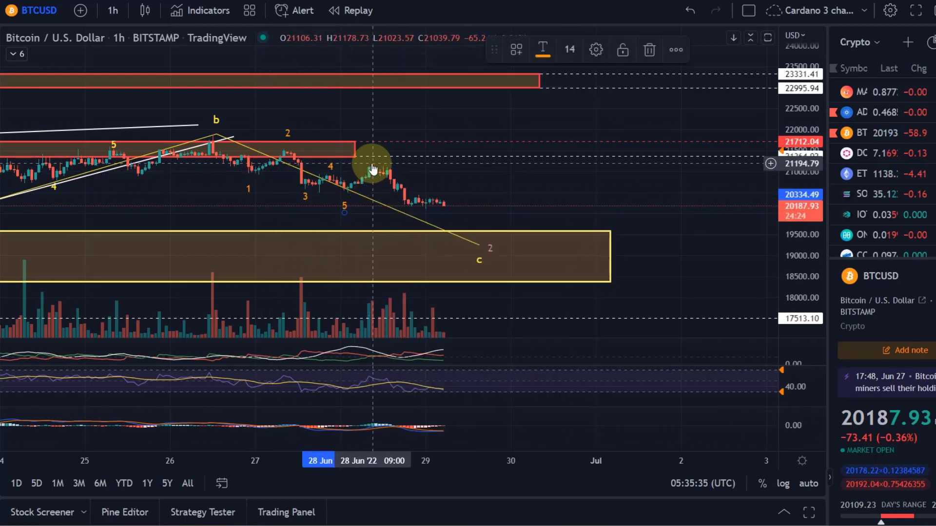
Place a copy of the orange label 5 directly beneath the original below the 28 June low
drag(286, 210, 300, 214)
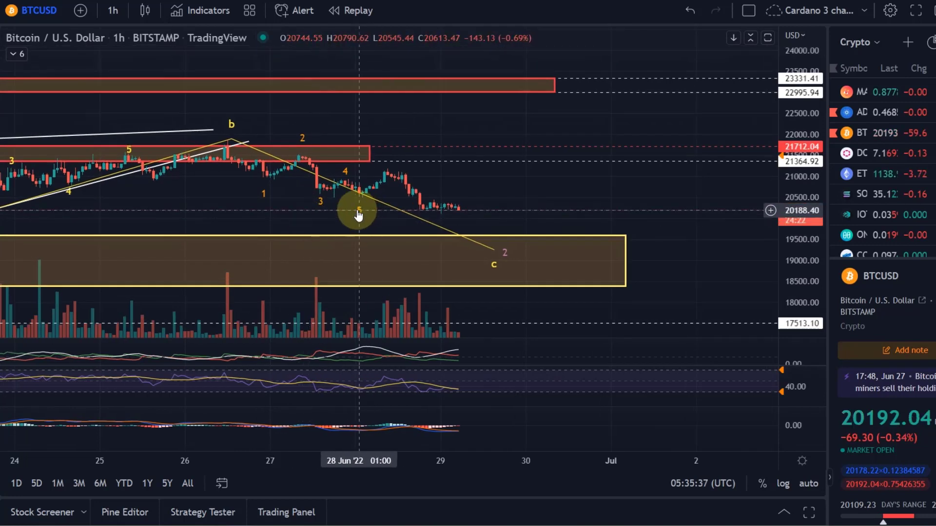
click(358, 213)
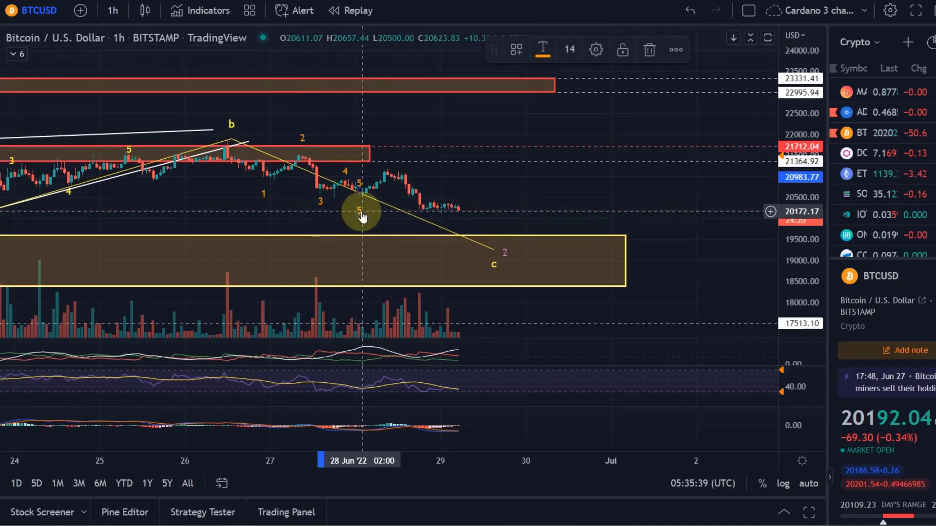
drag(355, 188, 359, 220)
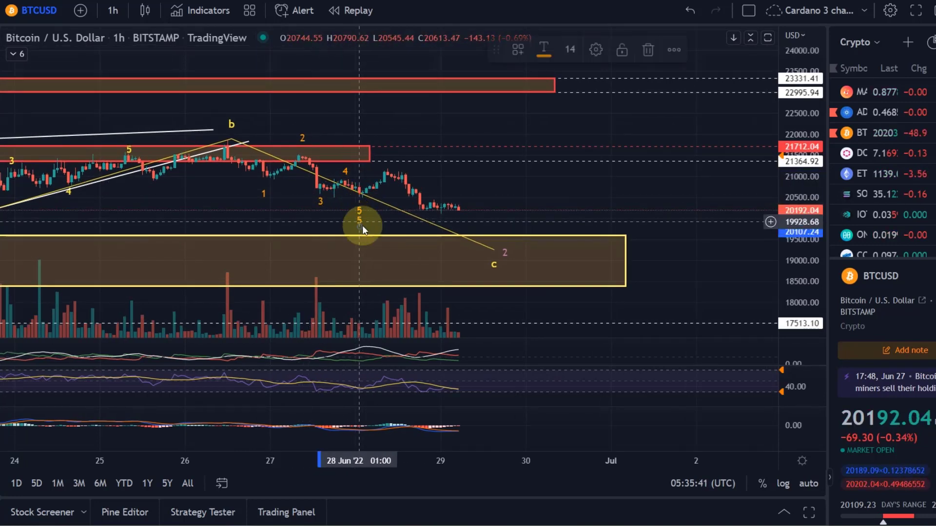
double_click(356, 216)
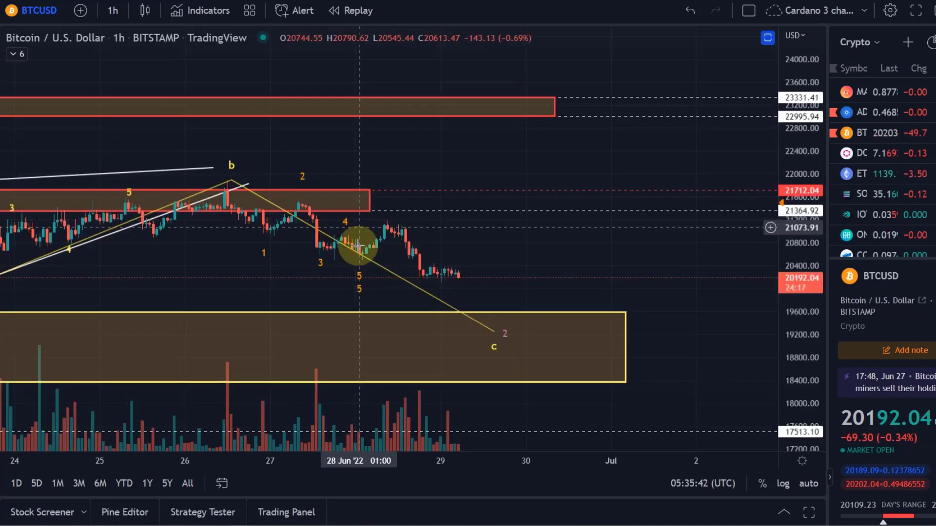
double_click(330, 288)
Change the lower copy of label 5 to read (i) and set its text color to yellow
double_click(357, 220)
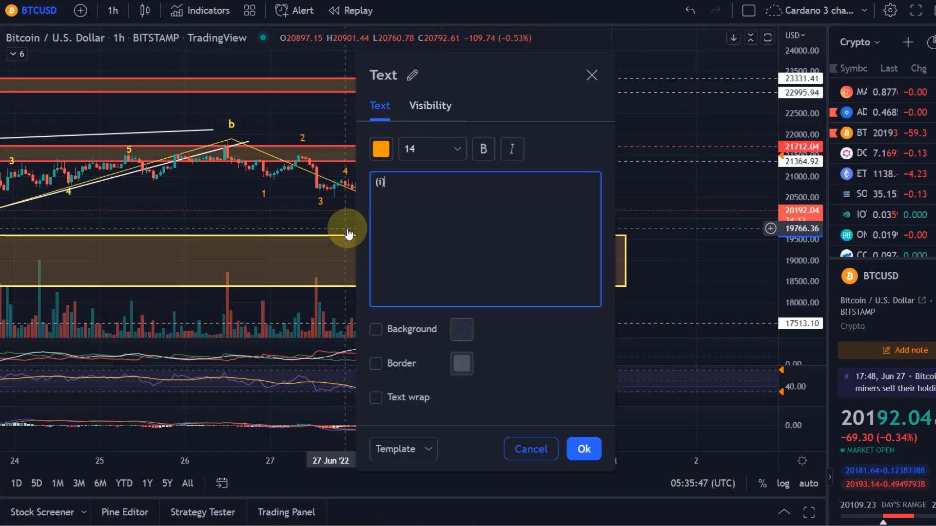
text((i))
click(383, 154)
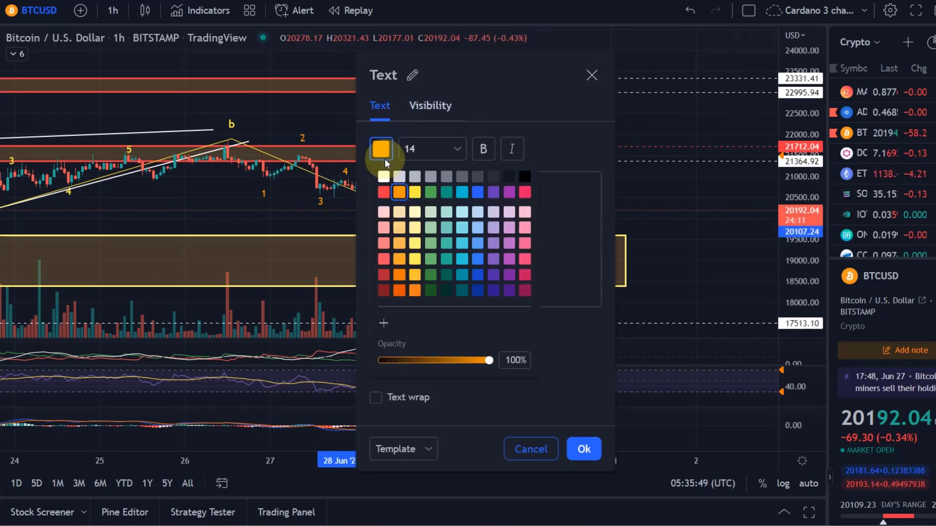
click(413, 192)
click(584, 449)
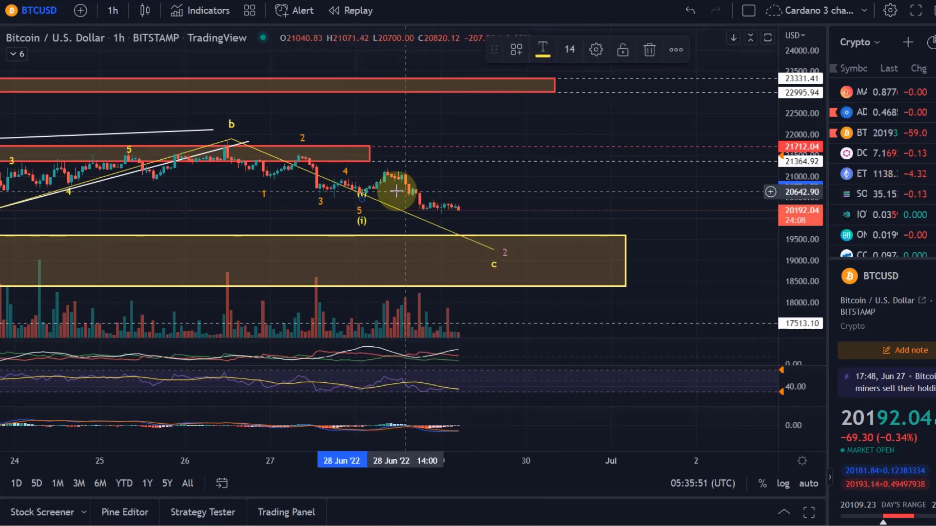
Place a copy of the yellow (i) label above the 28 June high and change its text to (ii)
drag(362, 193, 409, 148)
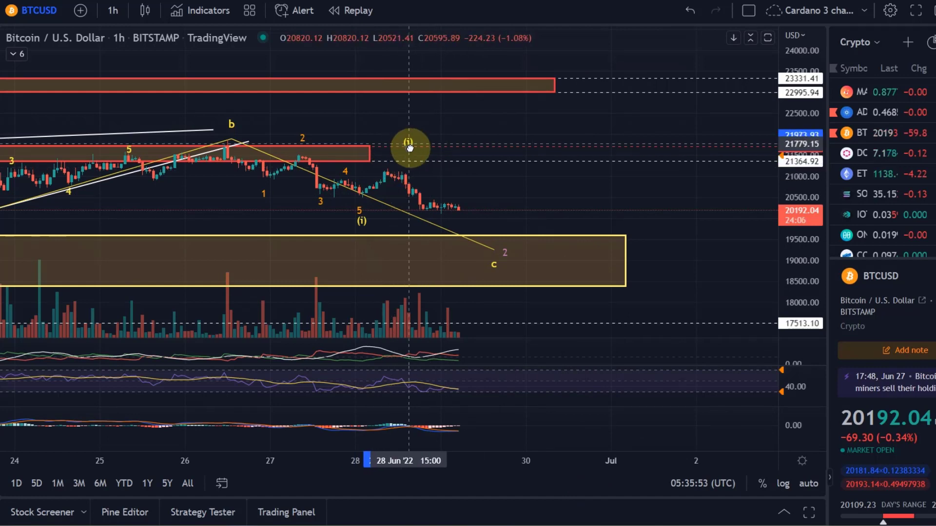
double_click(409, 146)
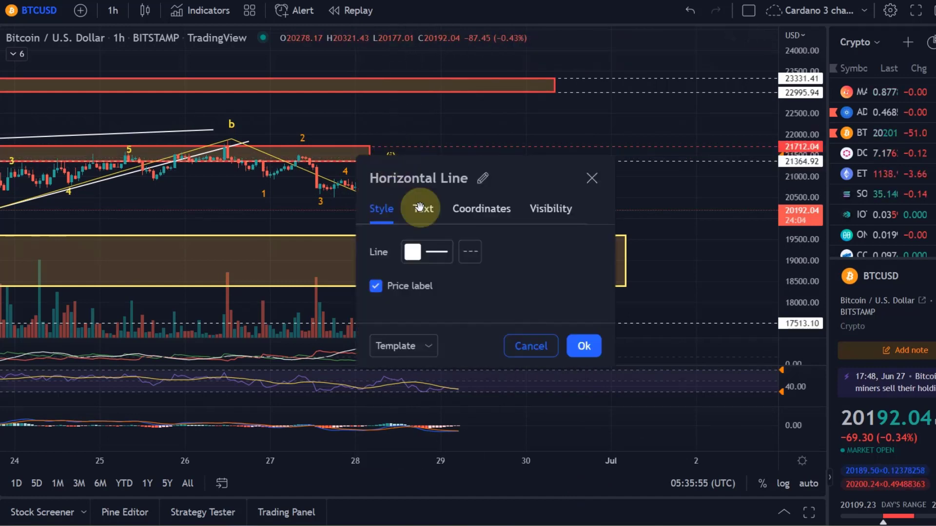
click(567, 350)
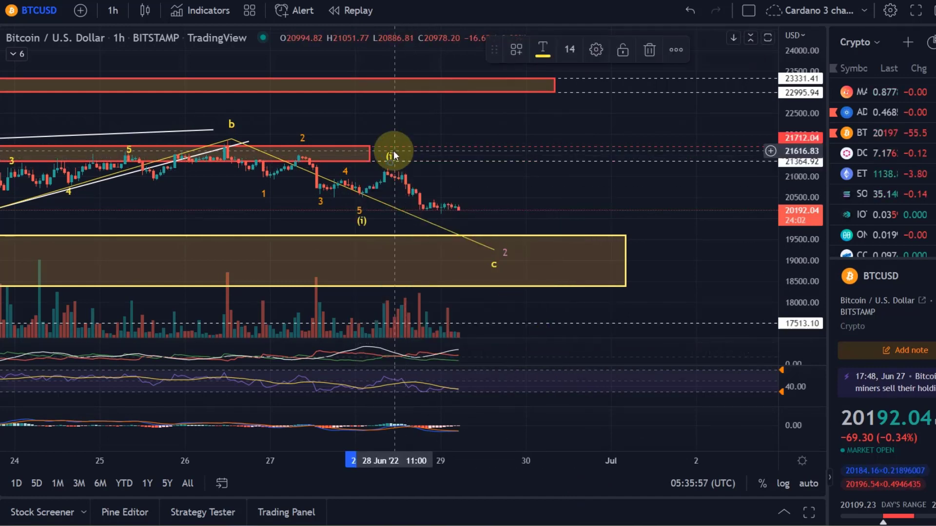
double_click(393, 155)
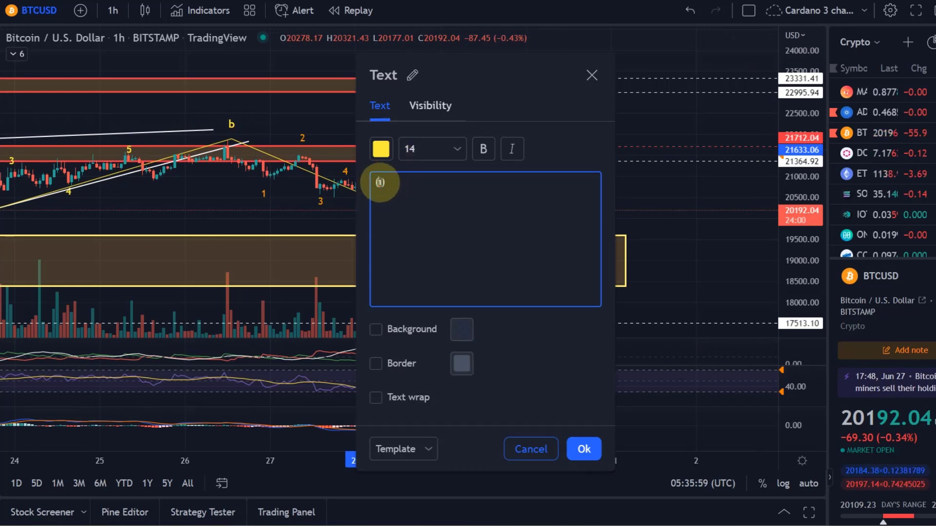
click(584, 449)
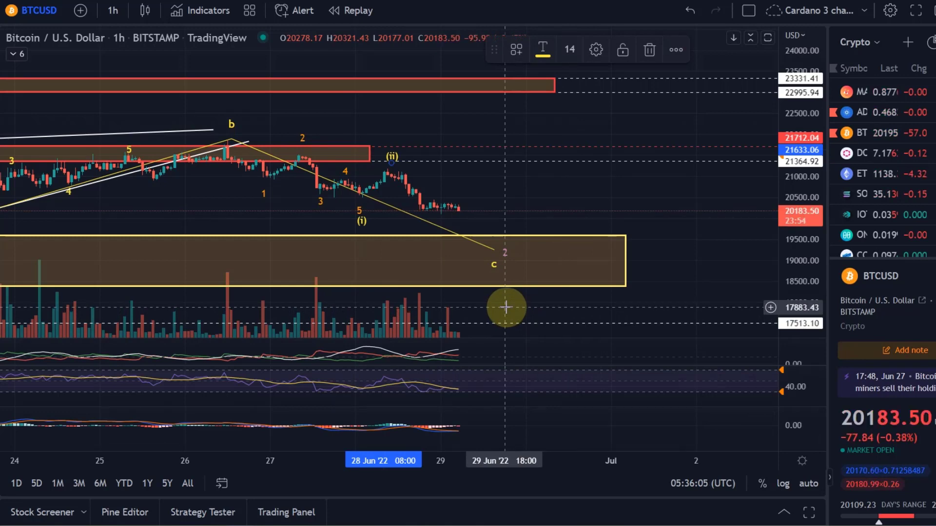
Place a copy of label (ii) near the end of wave c and lower the wave c line's endpoint to about 18,600
mouse_move(391, 157)
mouse_down()
mouse_move(386, 104)
mouse_move(447, 130)
mouse_move(439, 234)
mouse_move(452, 230)
mouse_move(476, 282)
mouse_move(610, 290)
mouse_up()
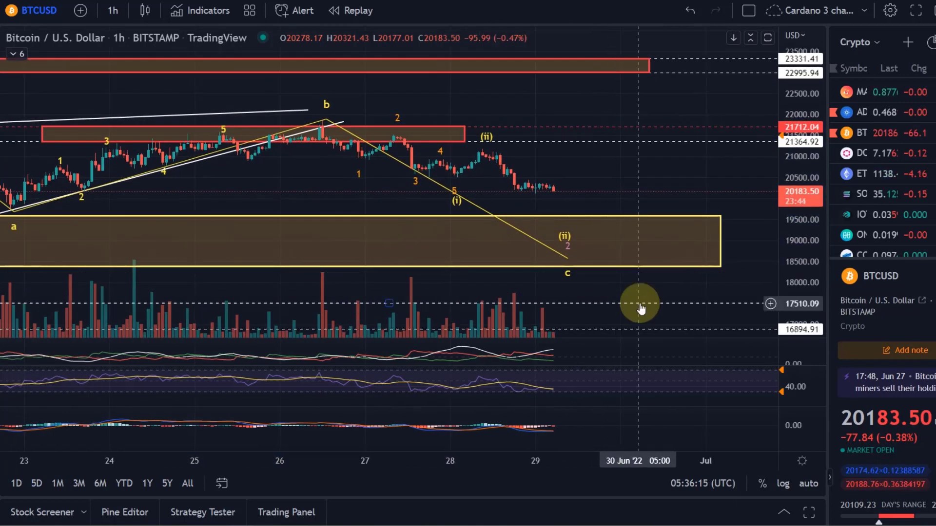
click(672, 266)
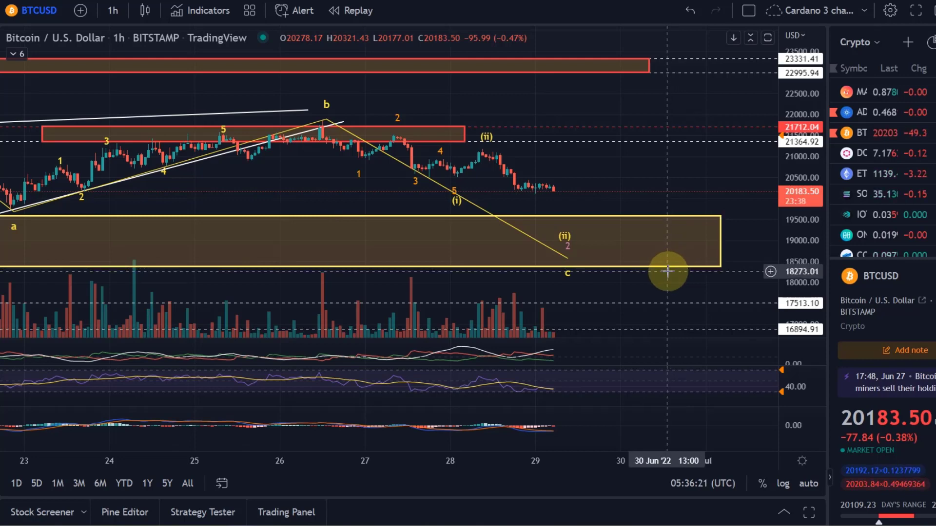
Draw a Fibonacci retracement from 17526.33 at the 18 June low to 21730.45, compare its levels with the yellow support box, and delete it
scroll(668, 271, down, 5)
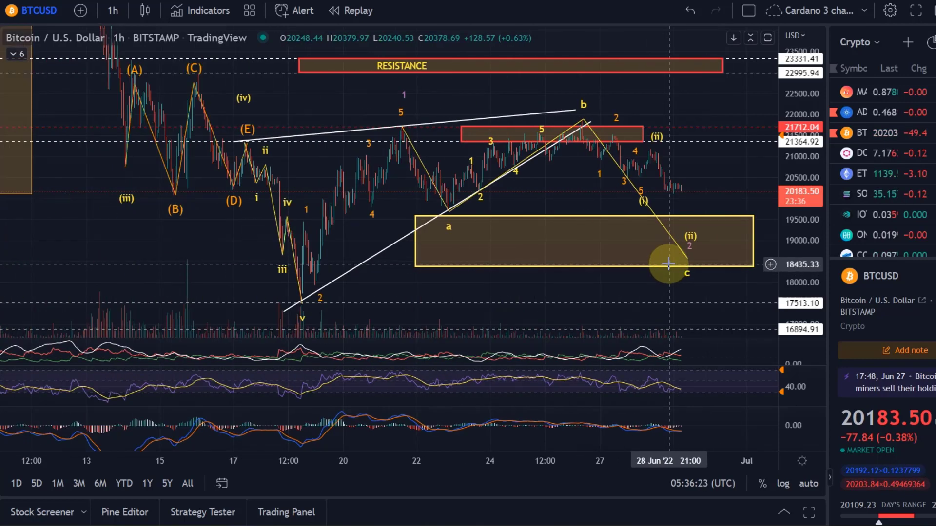
drag(683, 182, 646, 174)
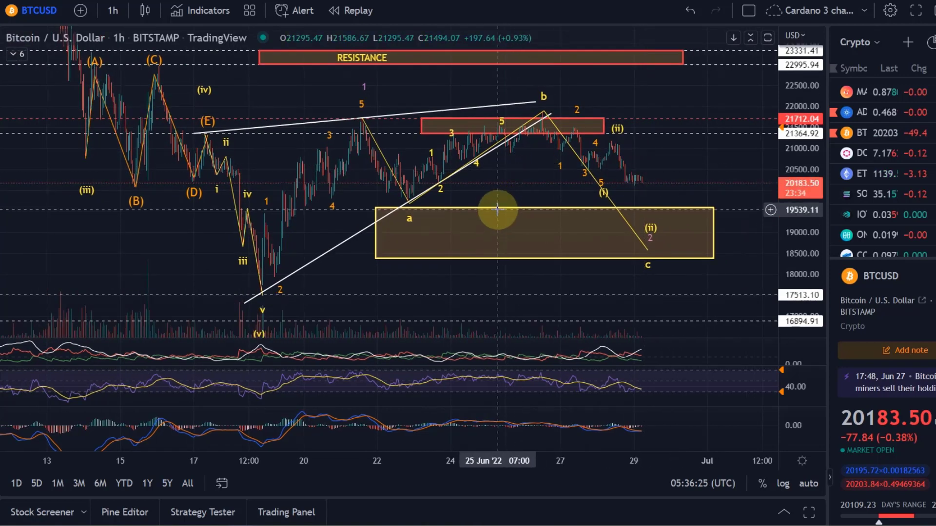
click(237, 303)
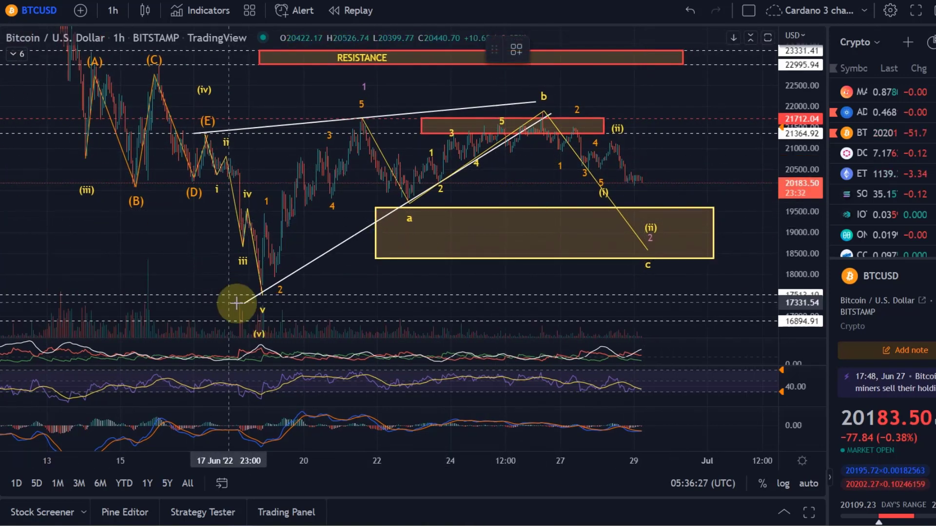
mouse_move(238, 294)
mouse_down()
mouse_move(376, 118)
mouse_move(729, 118)
mouse_up()
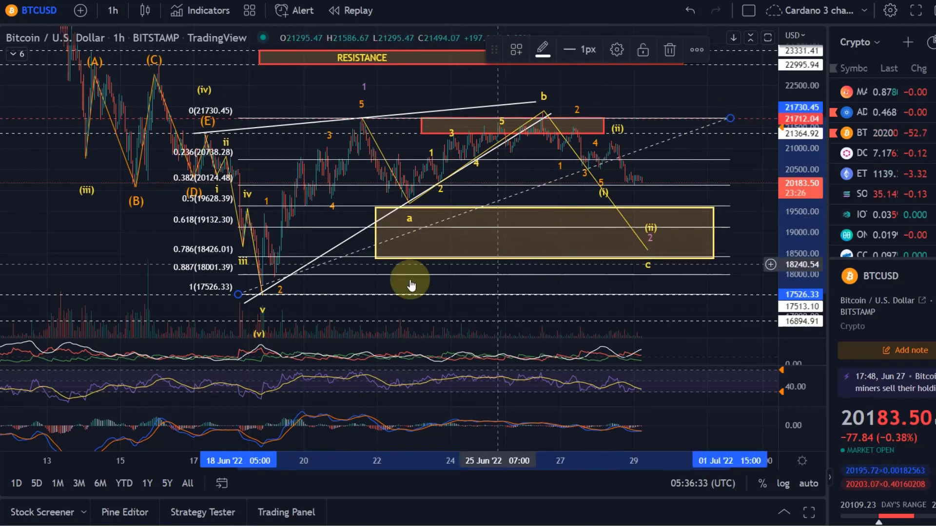
click(405, 213)
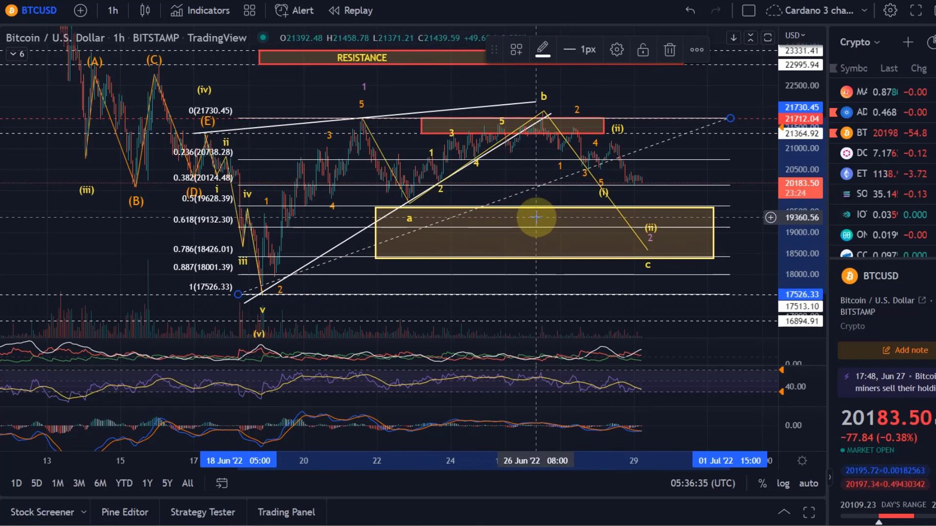
click(190, 248)
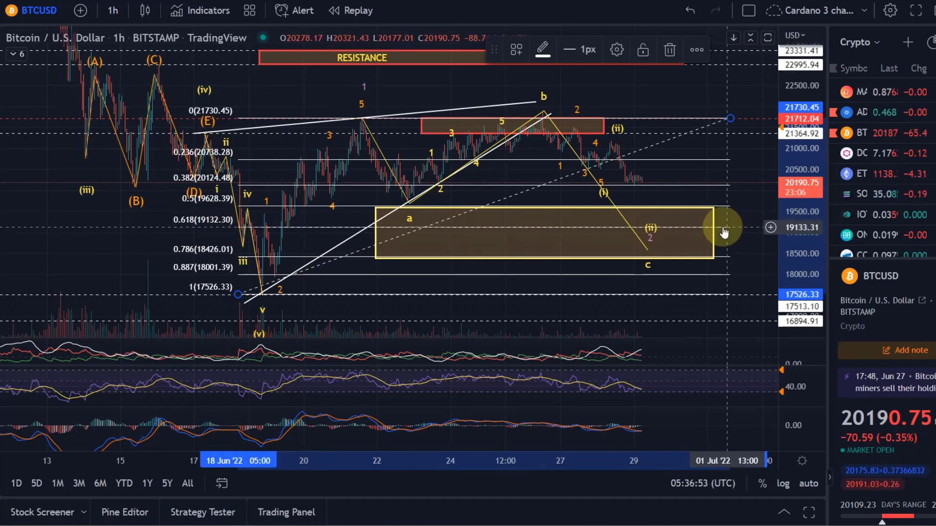
key(Delete)
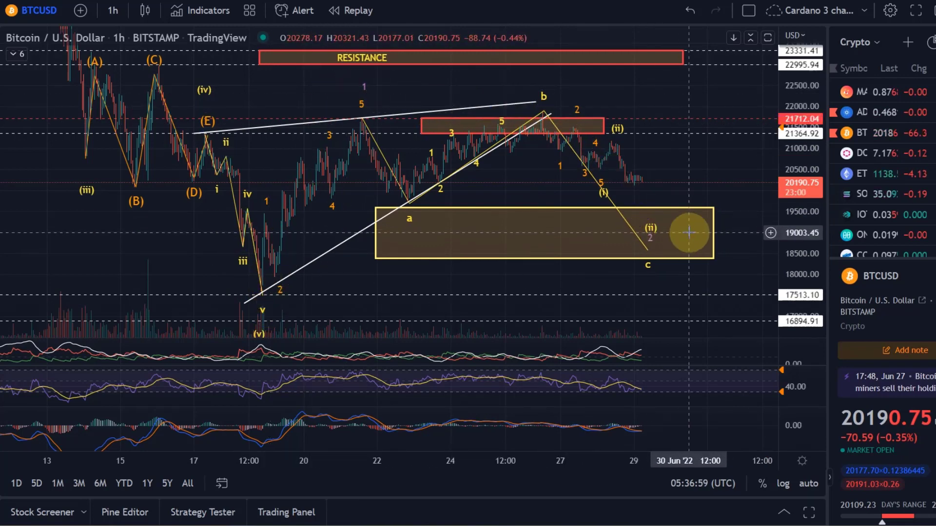
Change the text of the (ii) label near the end of wave c to (iii)
drag(688, 233, 589, 258)
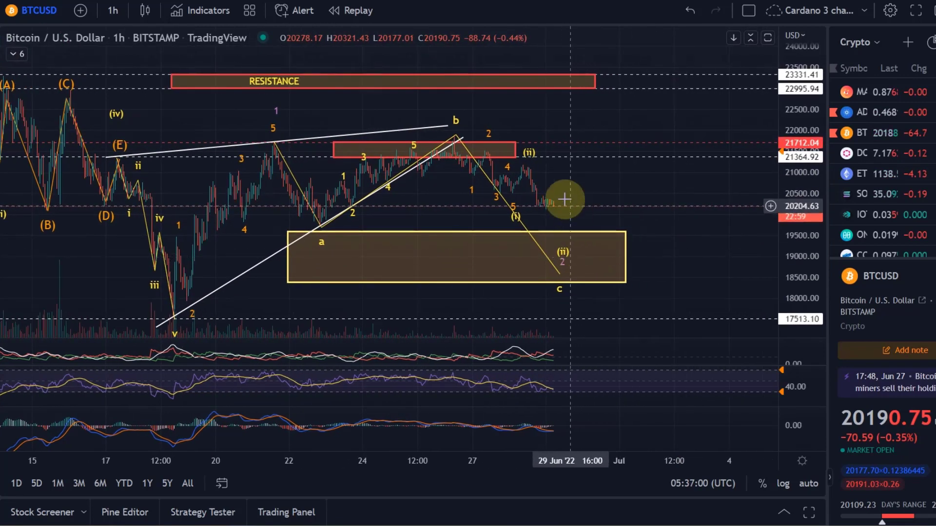
double_click(563, 252)
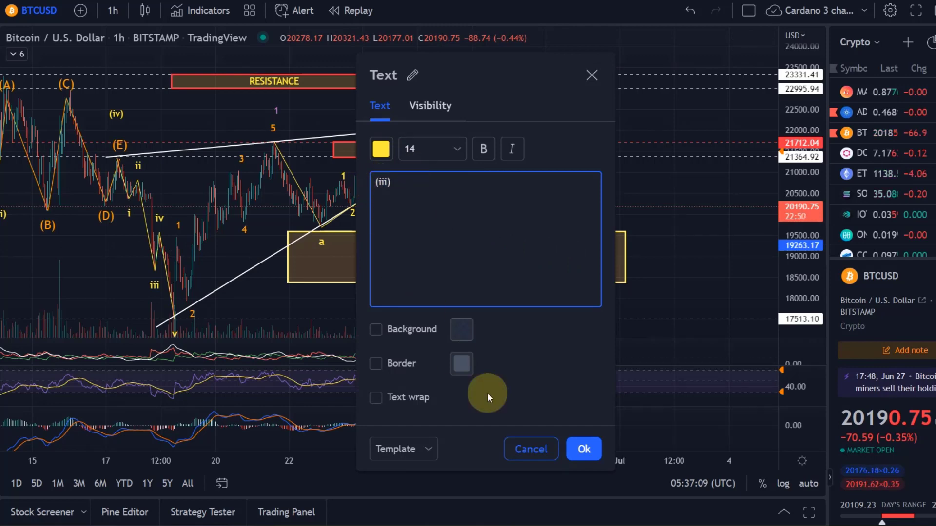
click(599, 450)
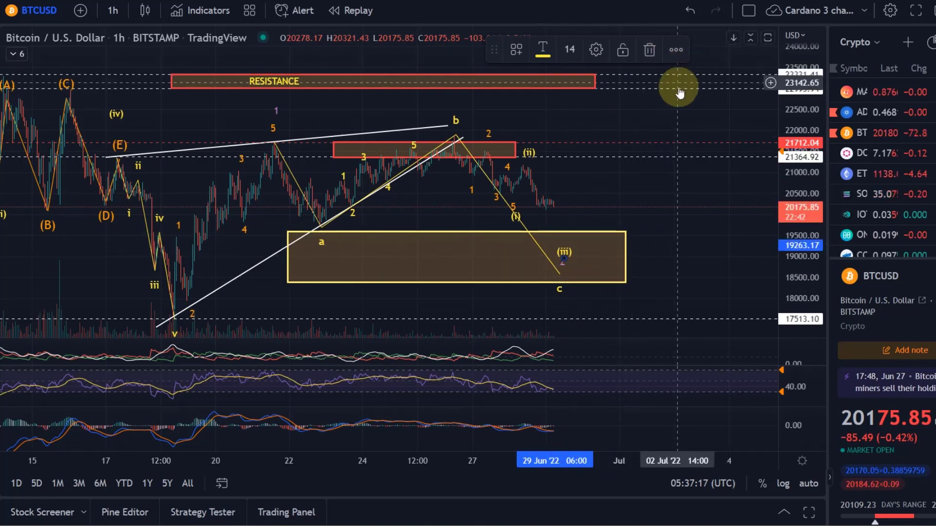
Extend the far end of the red RESISTANCE rectangle to about 7 July
scroll(658, 176, down, 5)
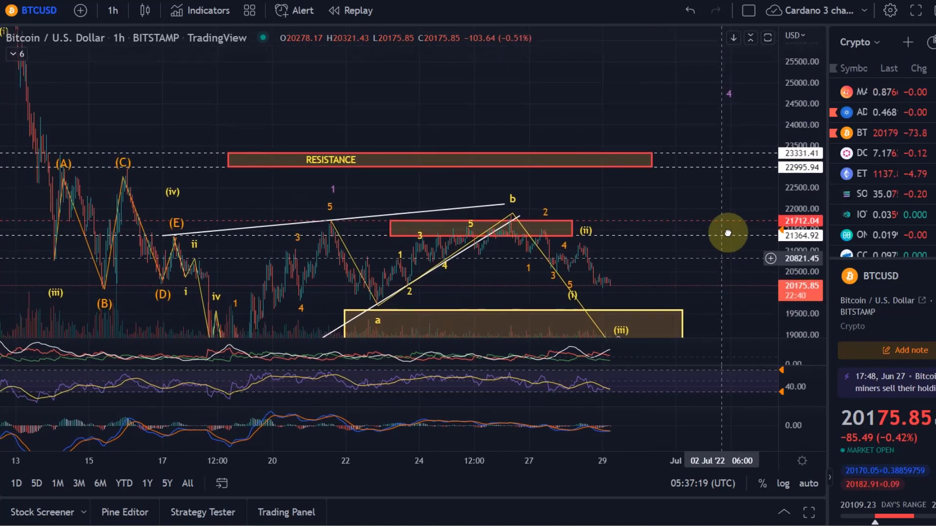
scroll(674, 165, down, 4)
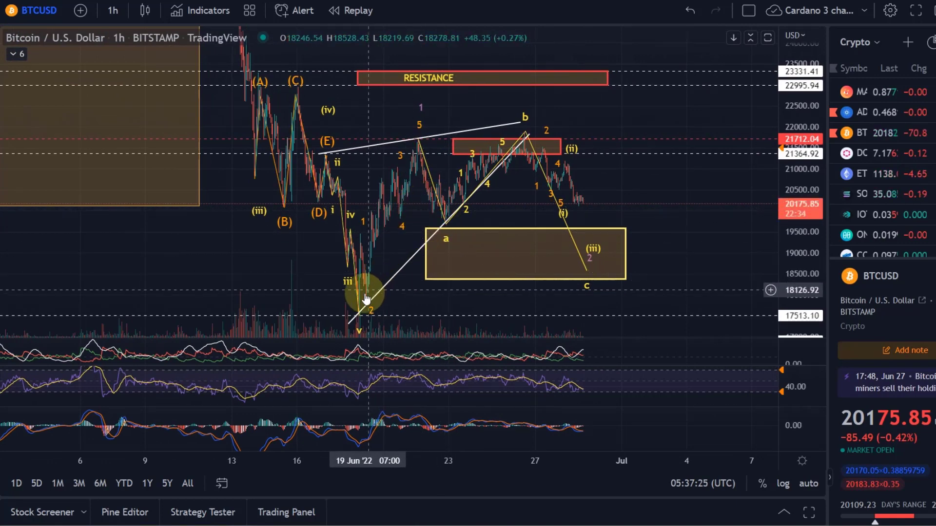
click(350, 309)
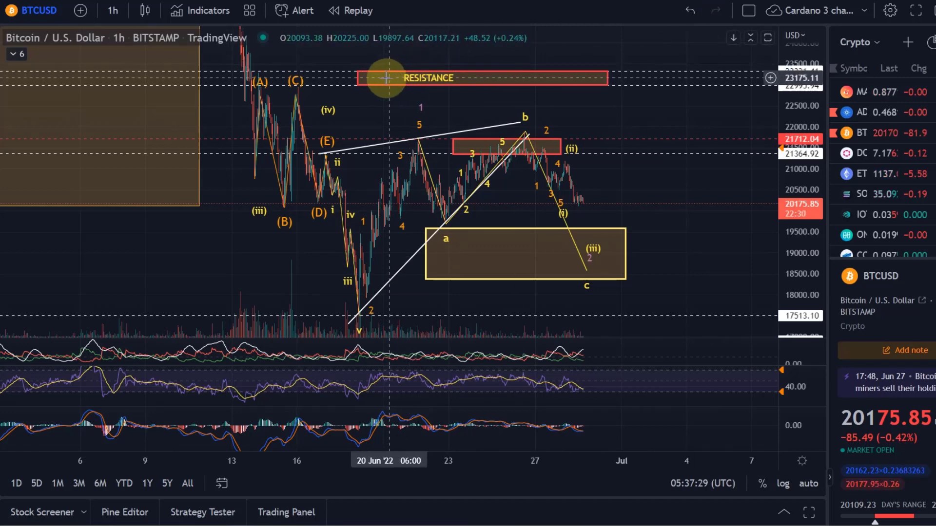
mouse_move(607, 78)
mouse_down()
mouse_move(764, 78)
mouse_move(758, 83)
mouse_up()
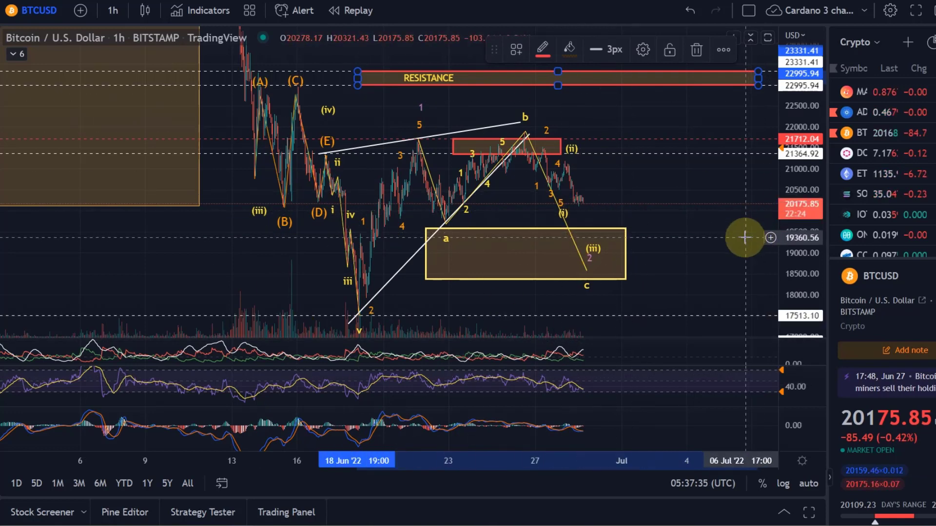
Move the RESISTANCE label along its red rectangle to about 29 June
drag(742, 236, 721, 278)
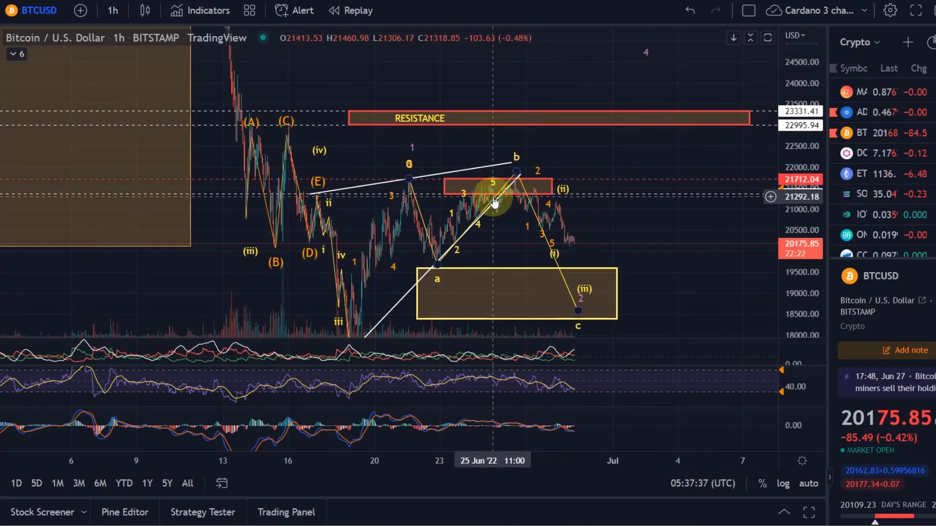
mouse_move(525, 119)
mouse_down()
mouse_move(599, 111)
mouse_move(578, 109)
mouse_move(609, 115)
mouse_up()
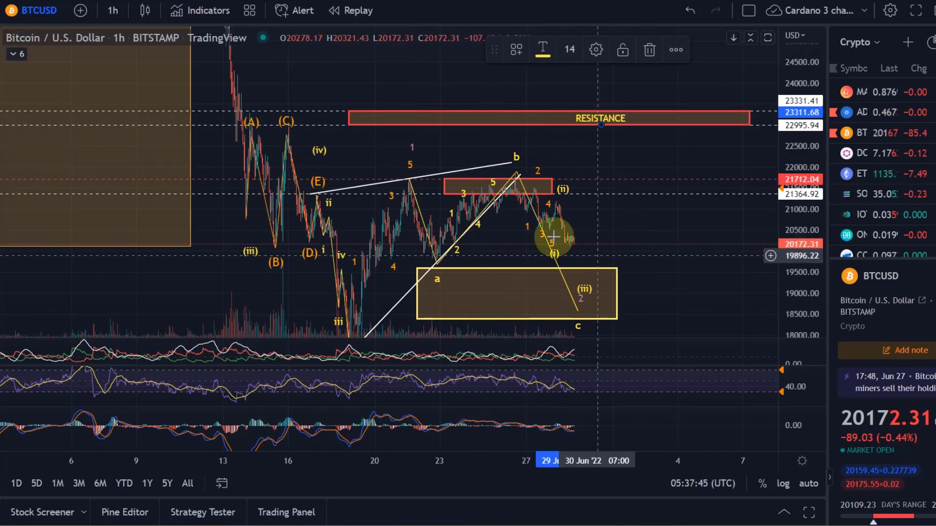
Switch the chart to the BYBIT BTCUSD Perpetual Contract and examine its wave iii to v count against the Fibonacci levels and yellow target box
click(52, 14)
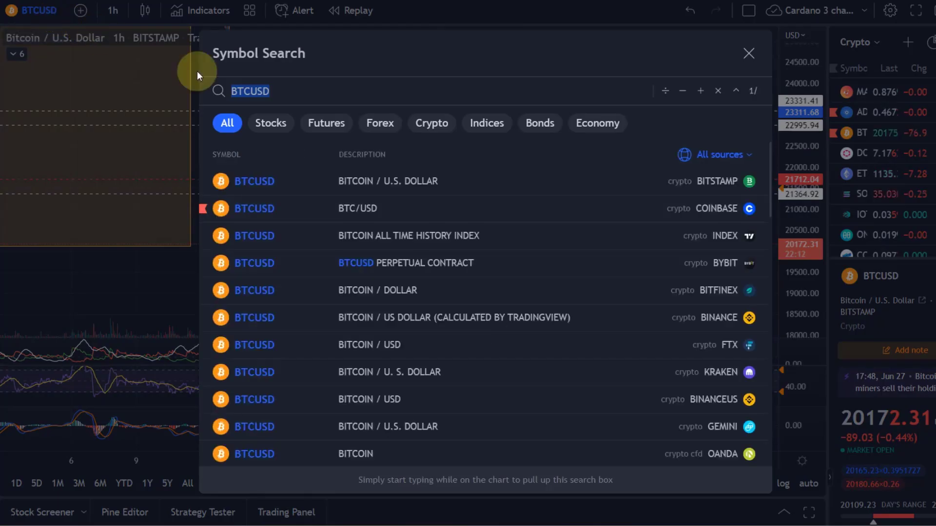
click(497, 263)
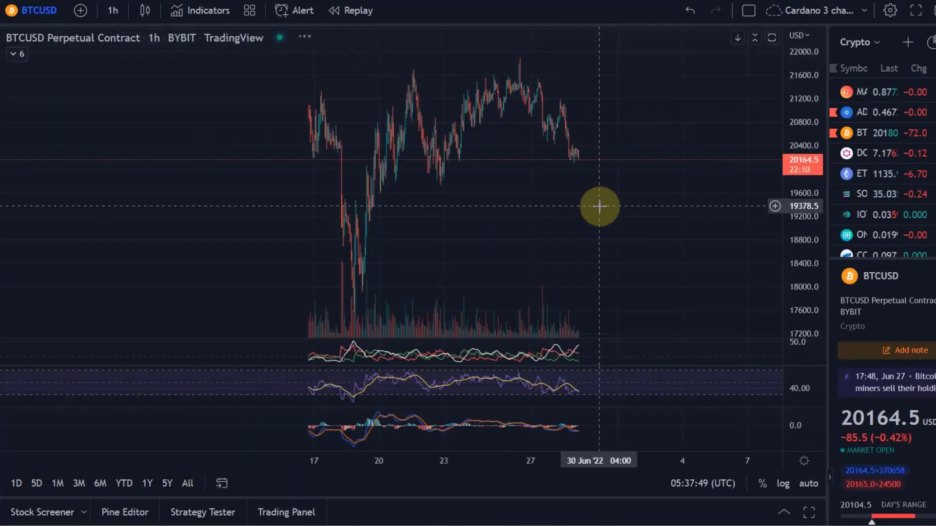
drag(780, 104, 780, 146)
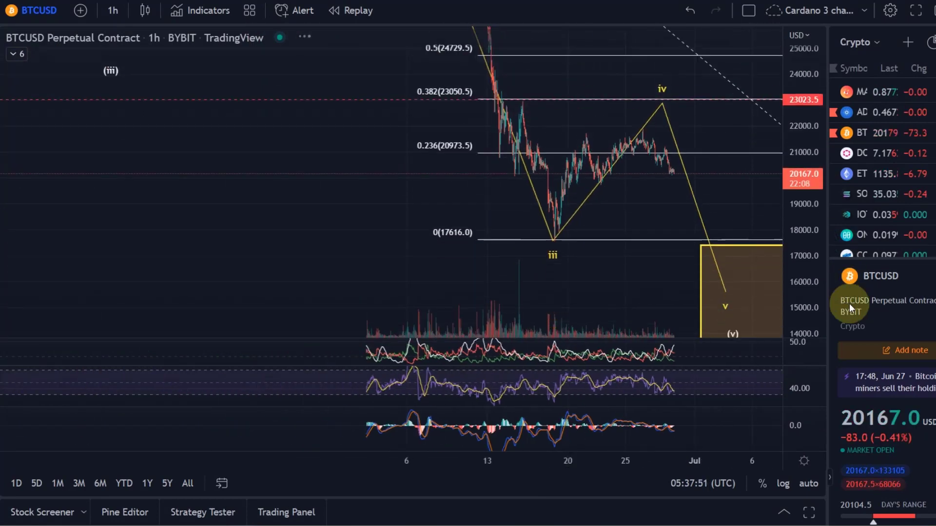
scroll(631, 268, down, 3)
drag(631, 268, 456, 300)
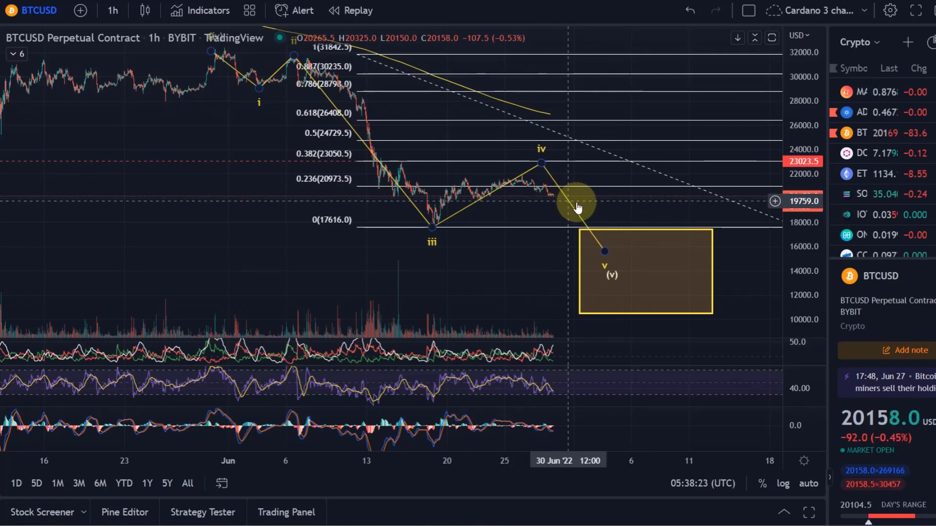
scroll(536, 220, up, 3)
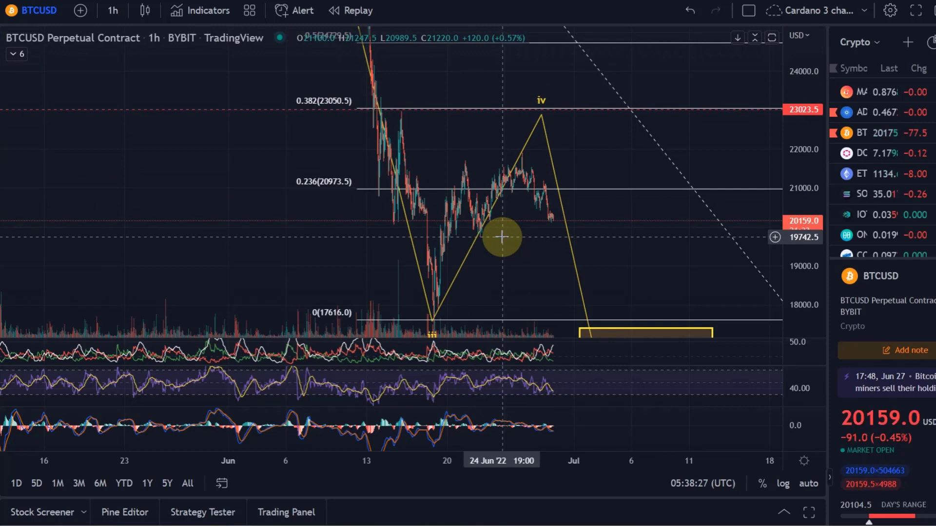
mouse_move(500, 242)
mouse_down()
mouse_move(501, 262)
mouse_move(412, 108)
mouse_up()
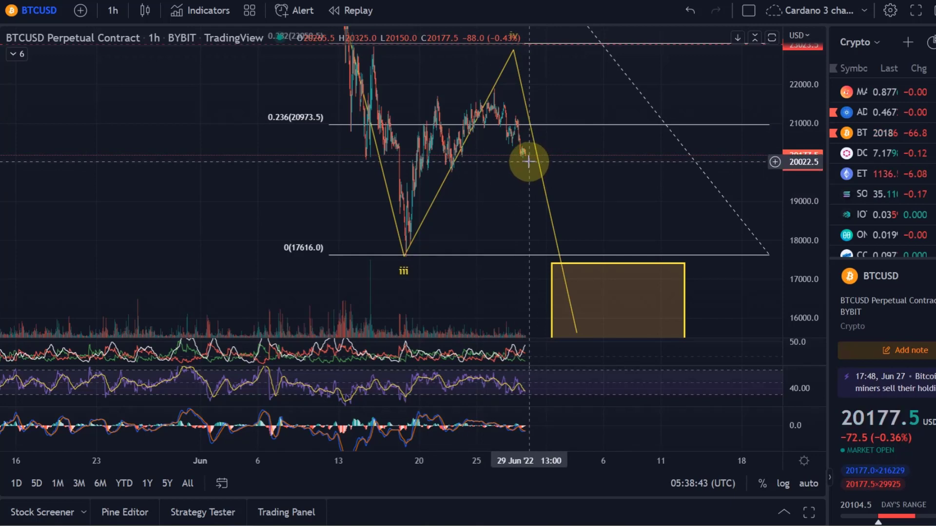
scroll(591, 169, up, 3)
drag(580, 213, 751, 181)
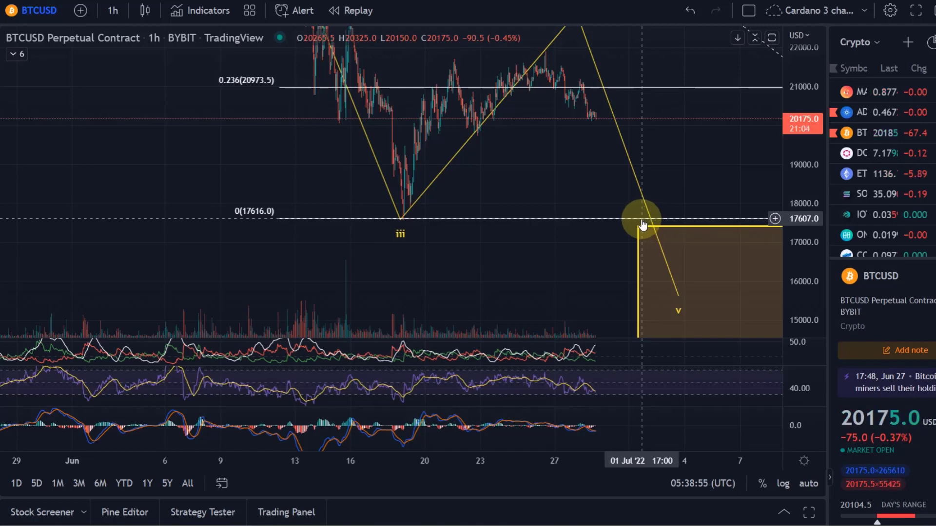
scroll(642, 225, down, 5)
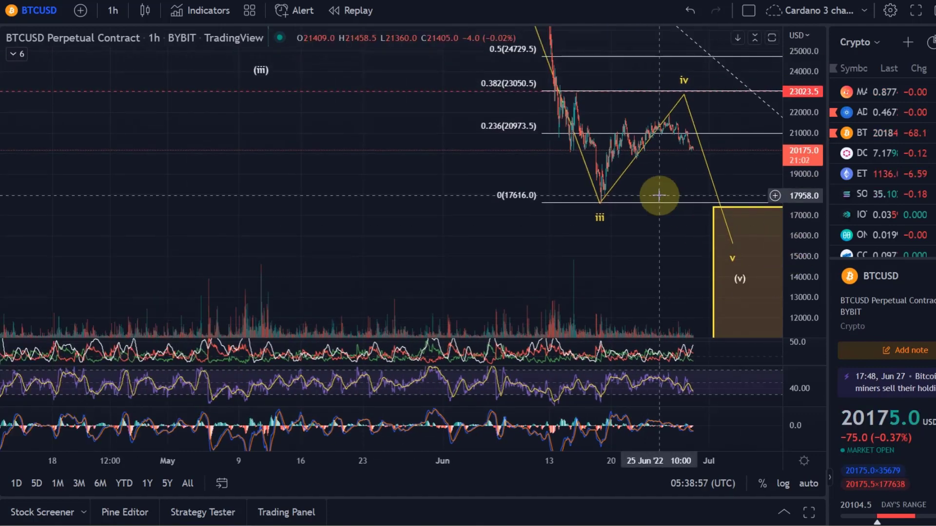
drag(656, 232, 568, 265)
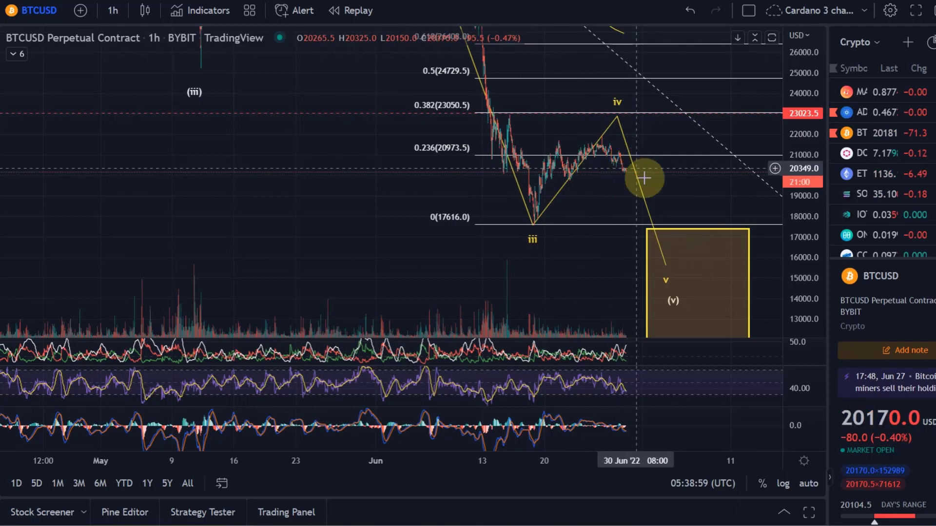
Switch the chart to BITSTAMP Bitcoin / U.S. Dollar and examine the a-b-c count between the RESISTANCE zone and yellow support box
click(74, 20)
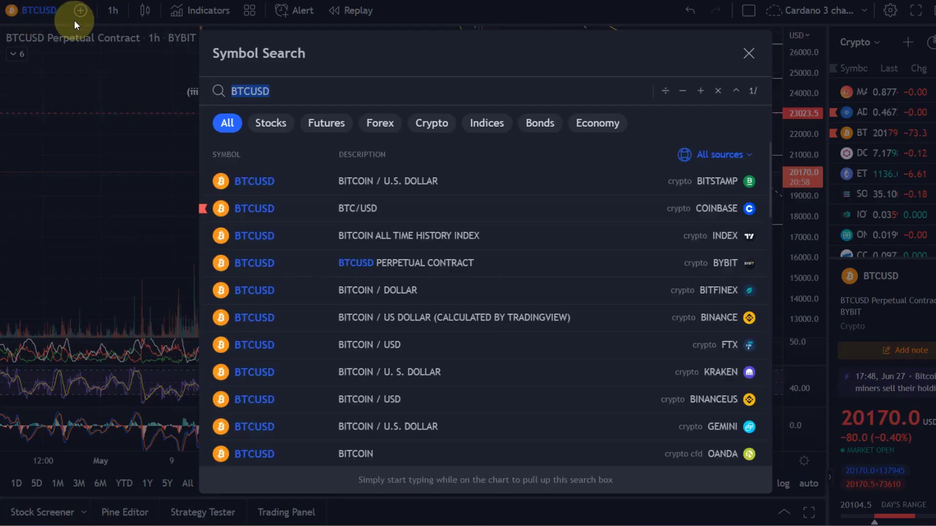
click(399, 177)
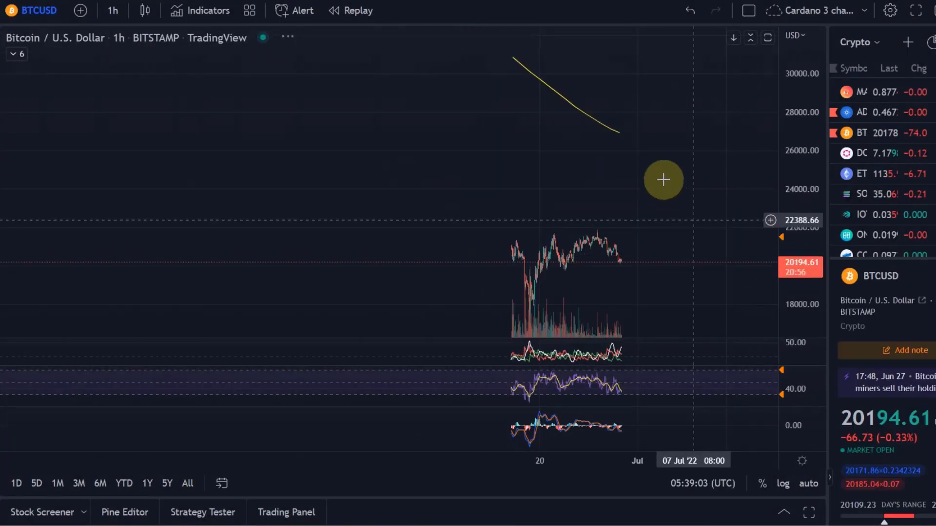
scroll(515, 265, up, 10)
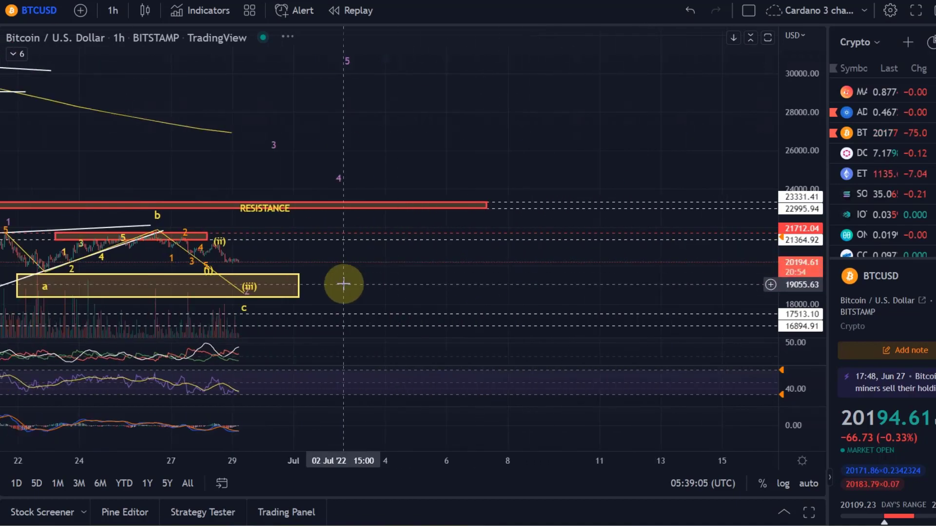
drag(343, 284, 668, 250)
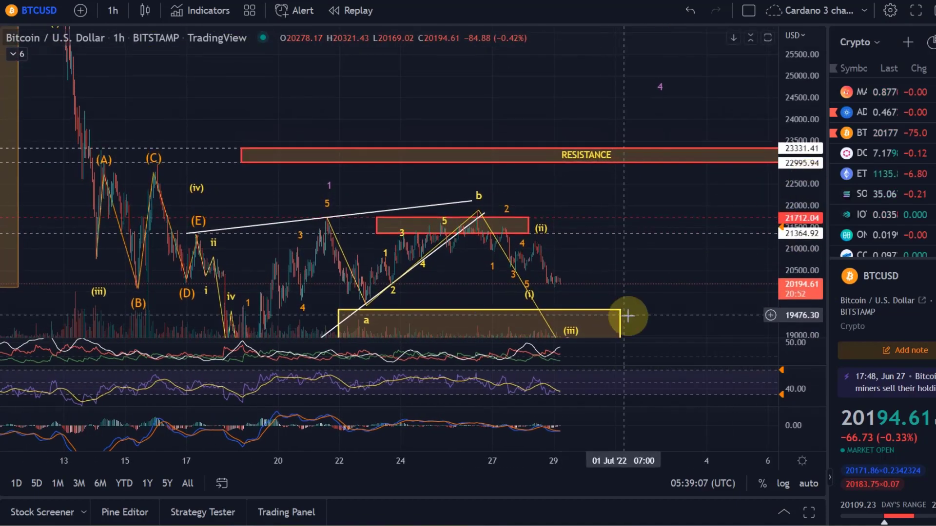
drag(628, 316, 658, 185)
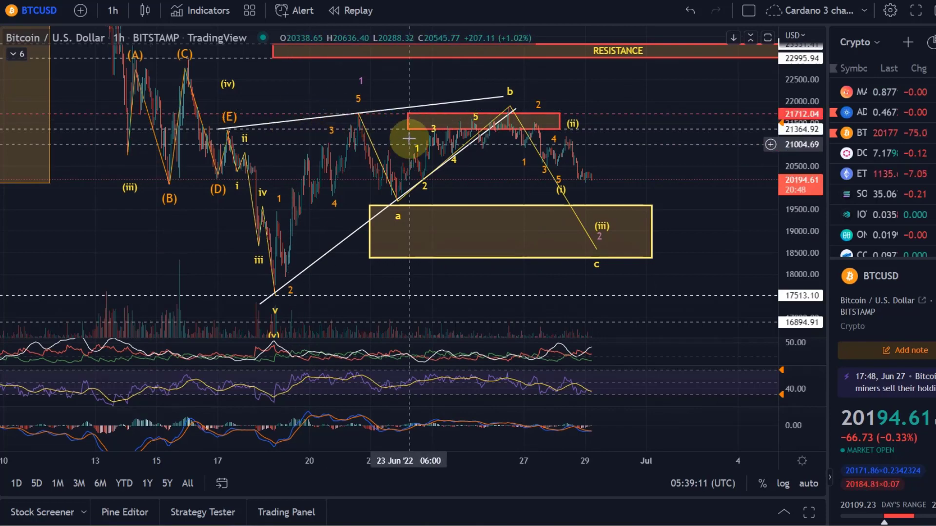
Open the BYBIT BTCUSD Perpetual Contract chart again and examine the projected decline from wave iv to wave v
click(41, 10)
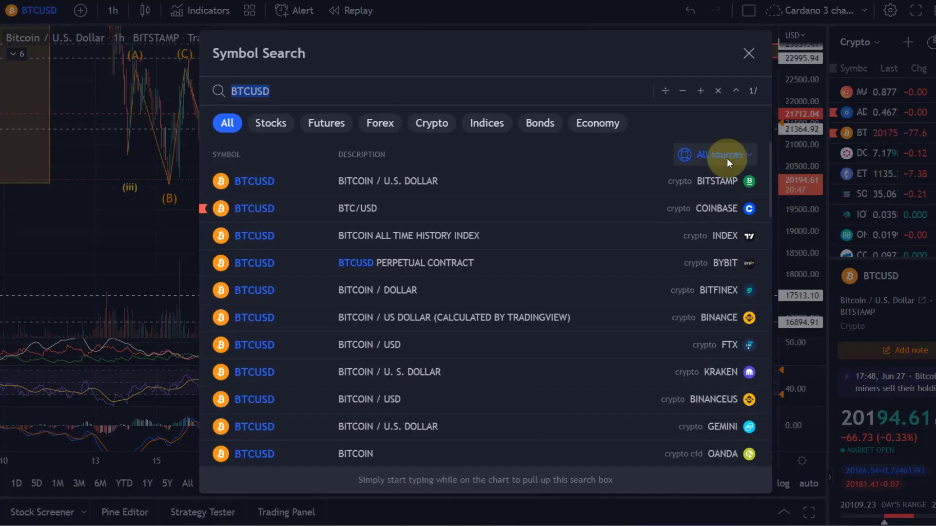
click(620, 263)
drag(681, 166, 756, 77)
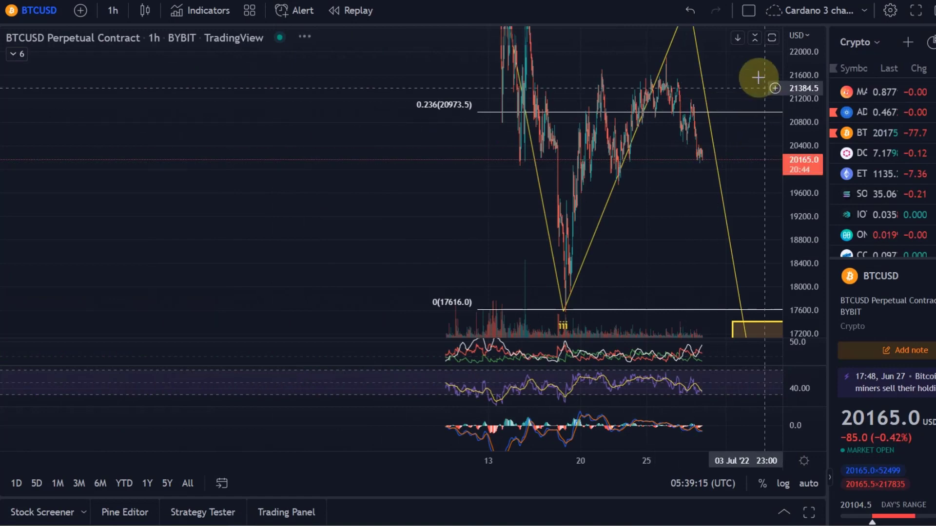
scroll(592, 123, down, 5)
drag(790, 109, 841, 293)
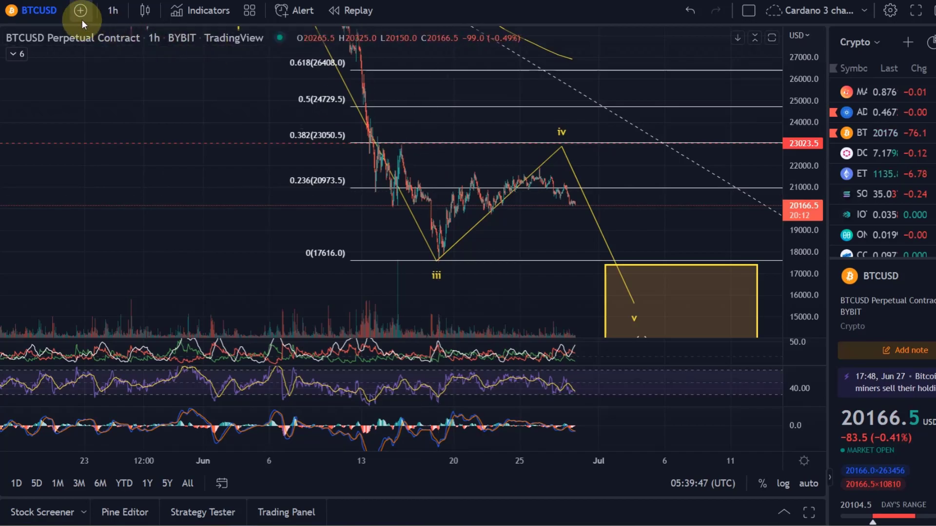
Return to the BITSTAMP Bitcoin / U.S. Dollar chart, review the wider wave count, and select the red RESISTANCE rectangle
click(37, 11)
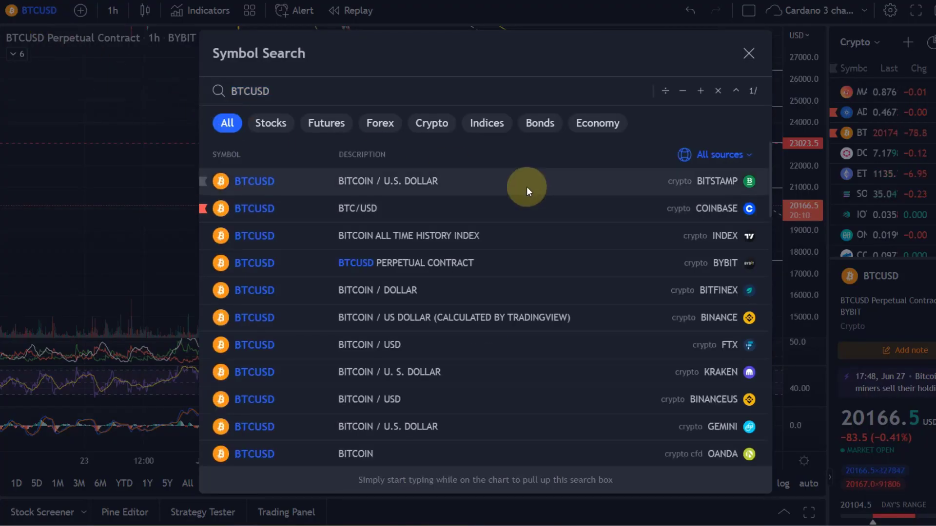
click(525, 185)
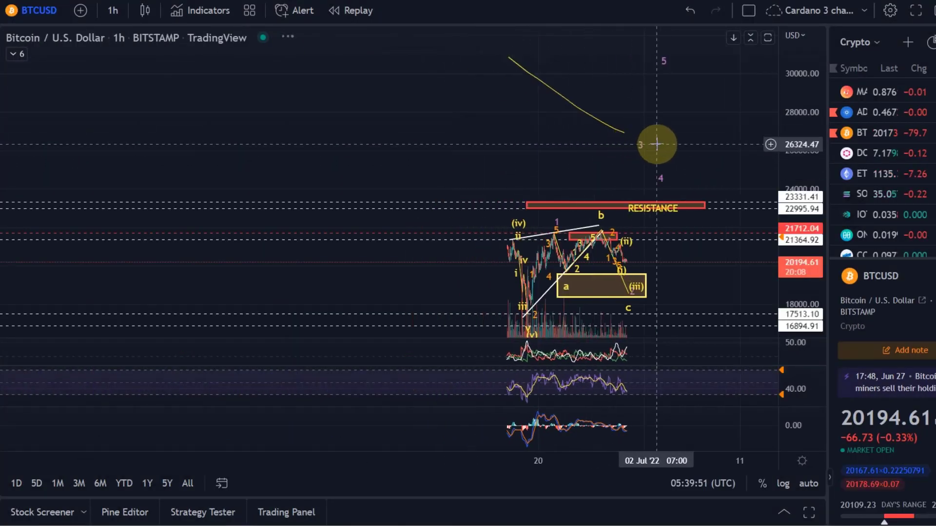
scroll(648, 156, down, 3)
drag(593, 159, 518, 125)
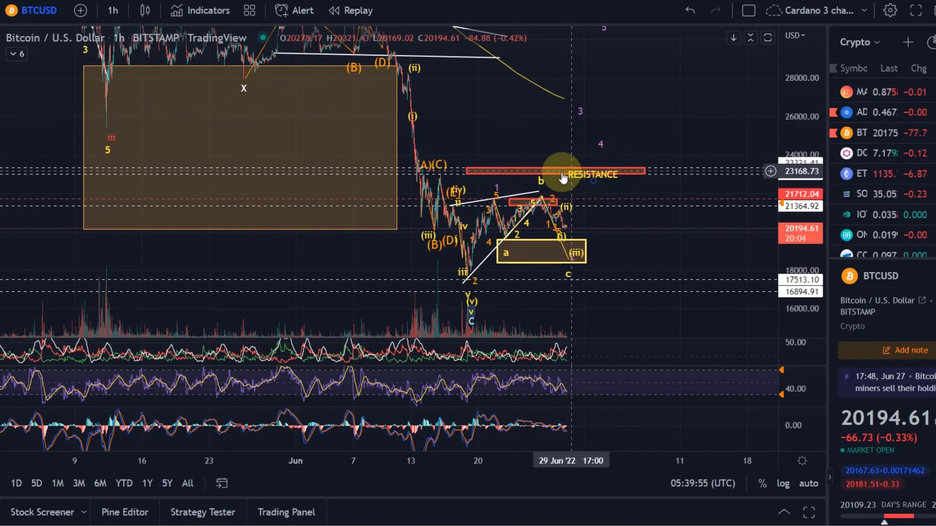
click(598, 176)
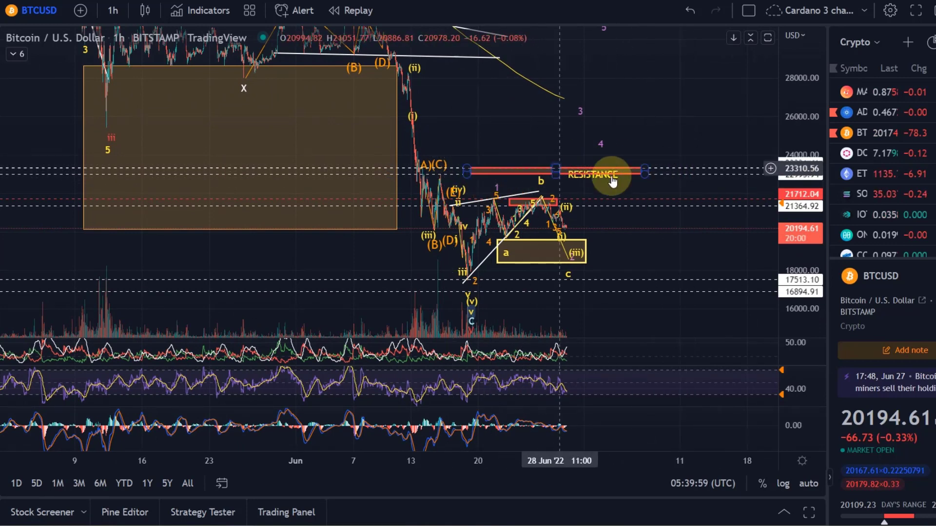